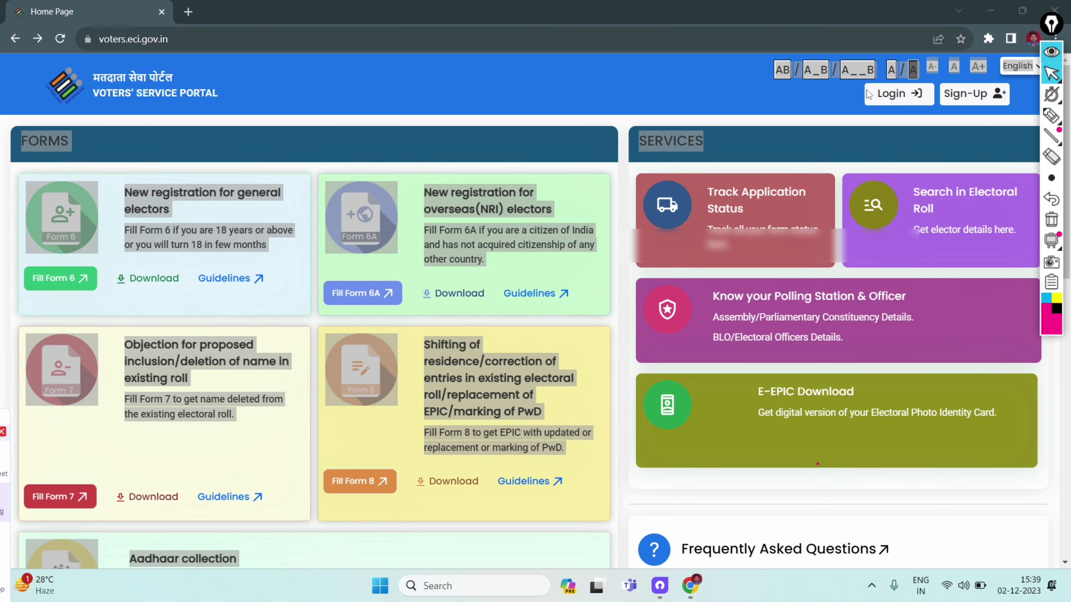
# Open the portal's login page and mark the login ID, password, captcha and Request OTP items with the pen
pyautogui.click(868, 95)
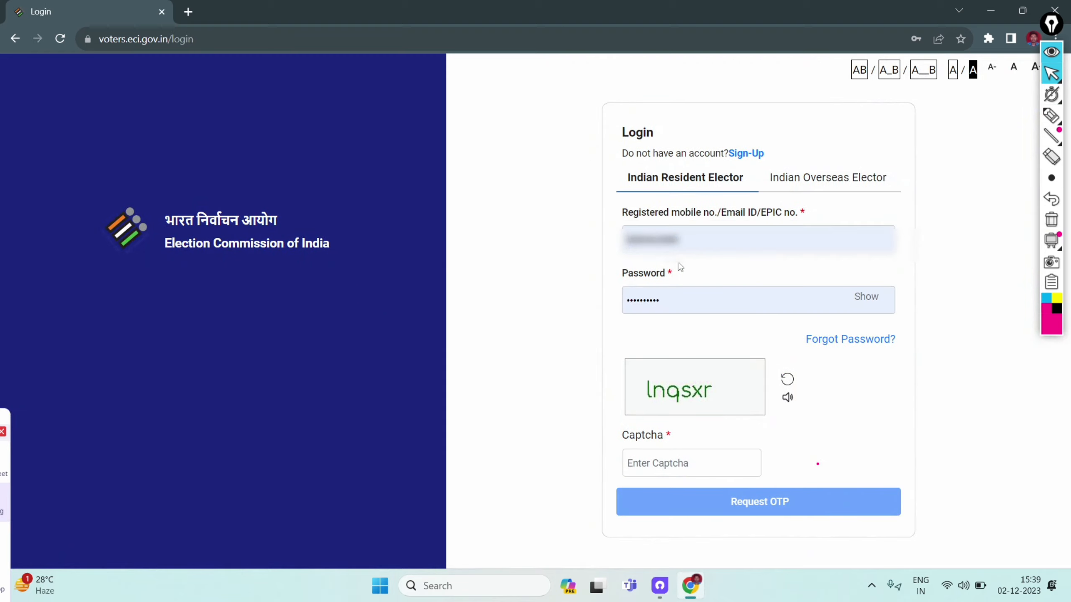
pyautogui.click(1052, 115)
pyautogui.moveTo(639, 265)
pyautogui.mouseDown()
pyautogui.moveTo(829, 175)
pyautogui.moveTo(773, 235)
pyautogui.moveTo(690, 208)
pyautogui.moveTo(608, 253)
pyautogui.moveTo(755, 241)
pyautogui.moveTo(753, 222)
pyautogui.mouseUp()
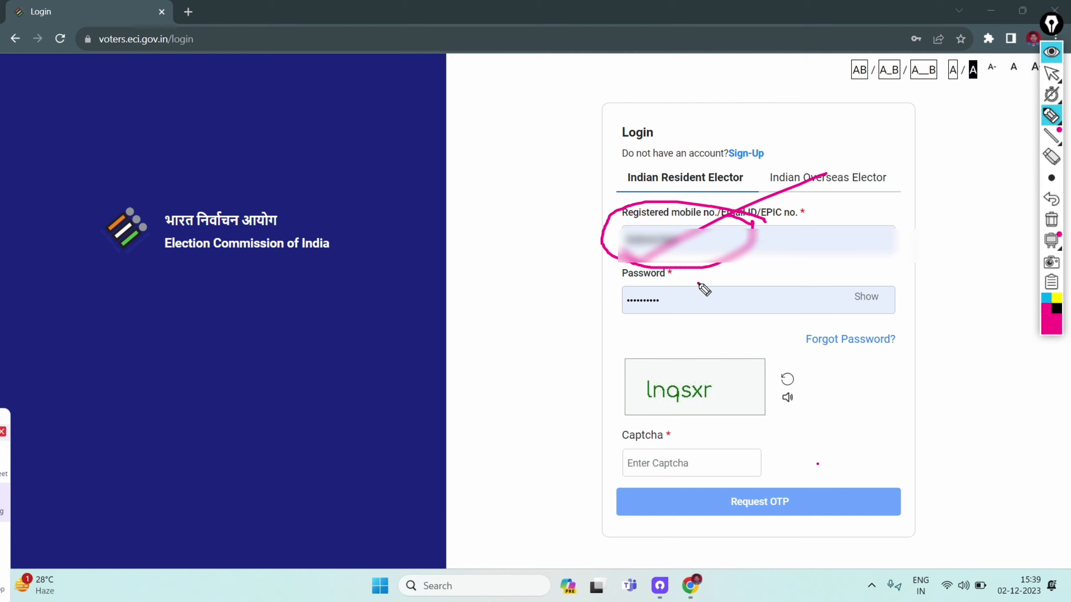
pyautogui.moveTo(701, 284)
pyautogui.mouseDown()
pyautogui.moveTo(664, 279)
pyautogui.moveTo(607, 298)
pyautogui.moveTo(722, 300)
pyautogui.moveTo(664, 269)
pyautogui.moveTo(712, 317)
pyautogui.moveTo(773, 281)
pyautogui.mouseUp()
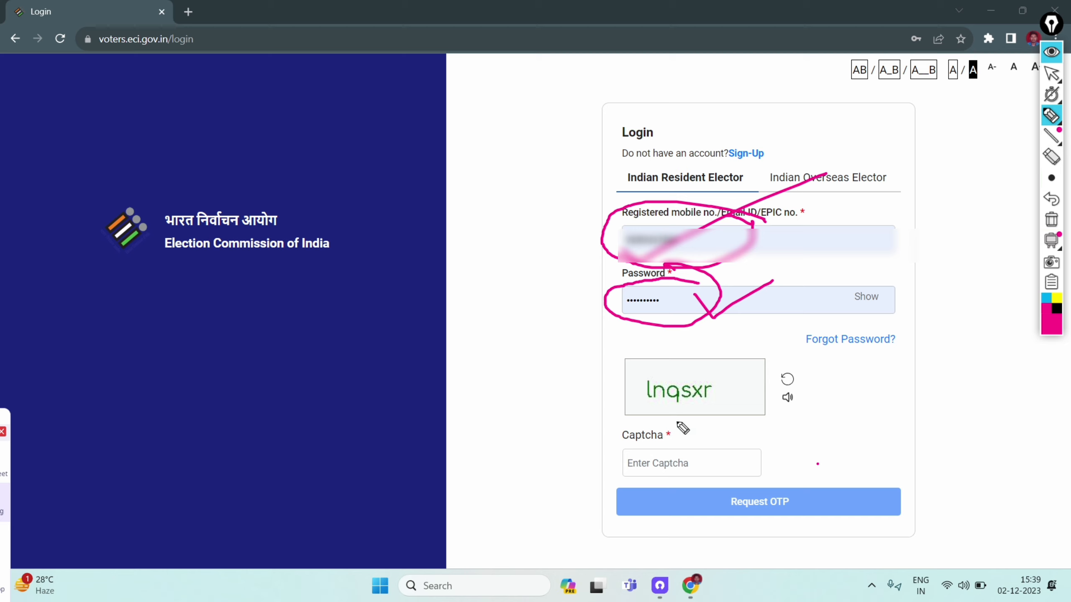
pyautogui.moveTo(632, 412)
pyautogui.mouseDown()
pyautogui.moveTo(725, 408)
pyautogui.moveTo(684, 416)
pyautogui.moveTo(647, 440)
pyautogui.moveTo(690, 488)
pyautogui.moveTo(659, 446)
pyautogui.mouseUp()
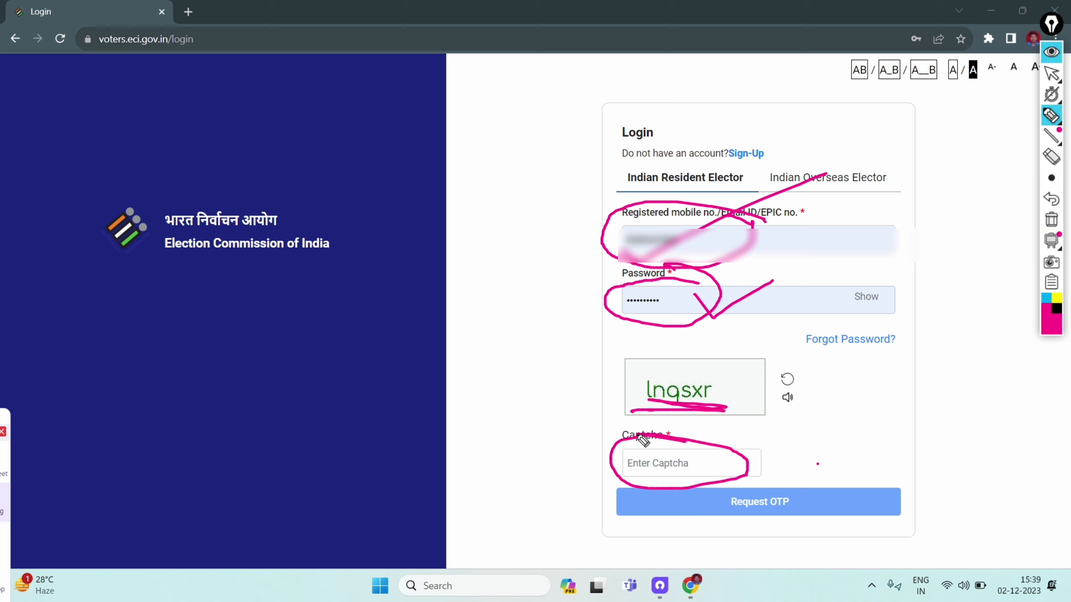
pyautogui.moveTo(719, 499); pyautogui.dragTo(811, 476)
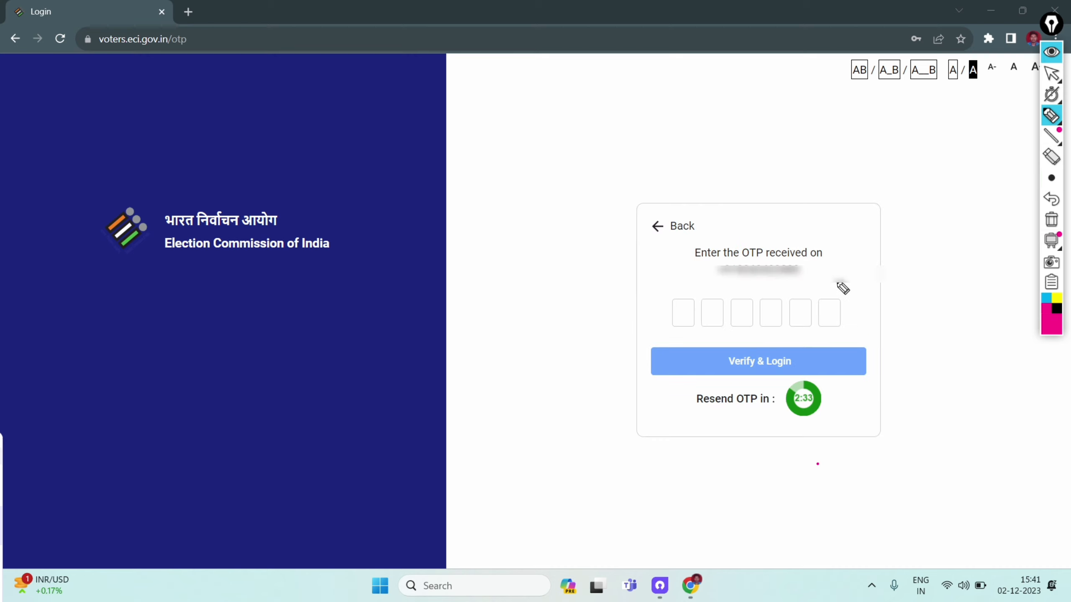
# Mark the OTP boxes and Verify & Login with pen strokes, and clear the marks
pyautogui.moveTo(840, 285)
pyautogui.mouseDown()
pyautogui.moveTo(694, 269)
pyautogui.moveTo(652, 331)
pyautogui.moveTo(890, 330)
pyautogui.moveTo(798, 261)
pyautogui.moveTo(806, 294)
pyautogui.moveTo(932, 247)
pyautogui.mouseUp()
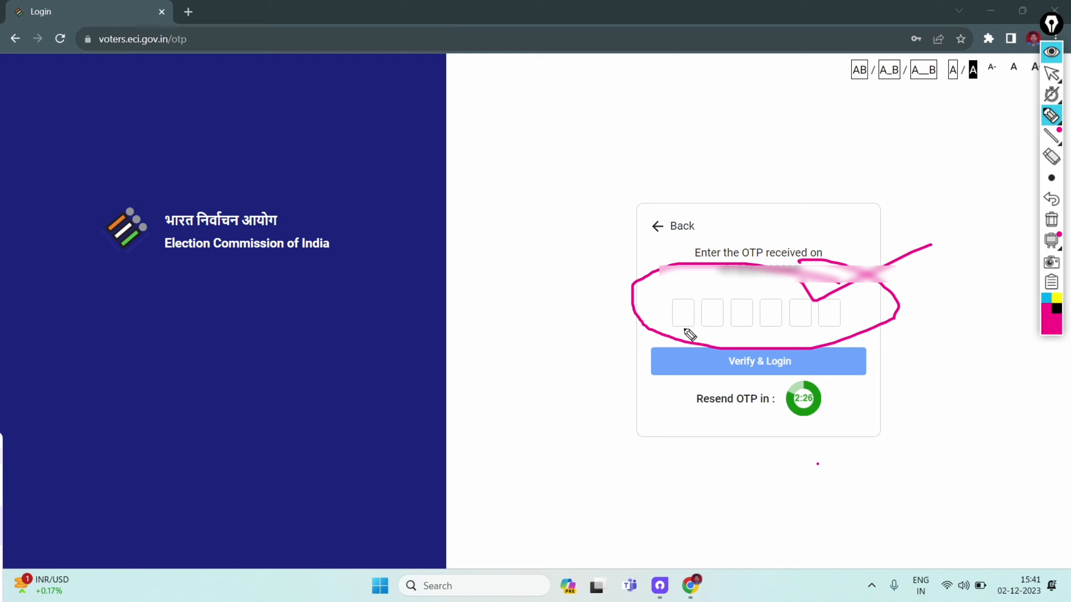
pyautogui.moveTo(670, 331); pyautogui.dragTo(836, 340)
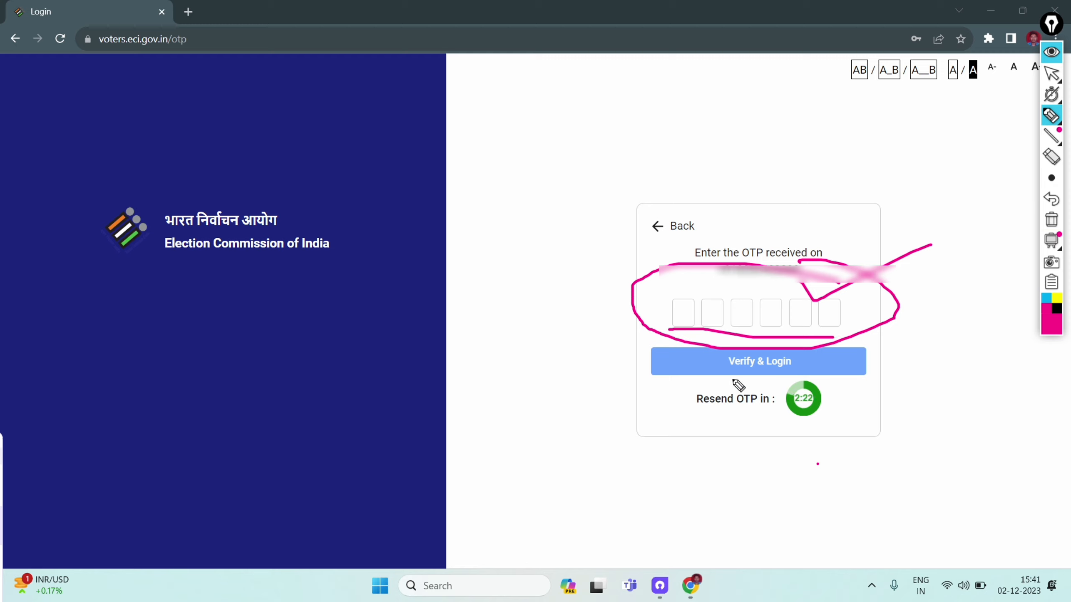
pyautogui.moveTo(732, 380)
pyautogui.mouseDown()
pyautogui.moveTo(745, 395)
pyautogui.moveTo(865, 357)
pyautogui.mouseUp()
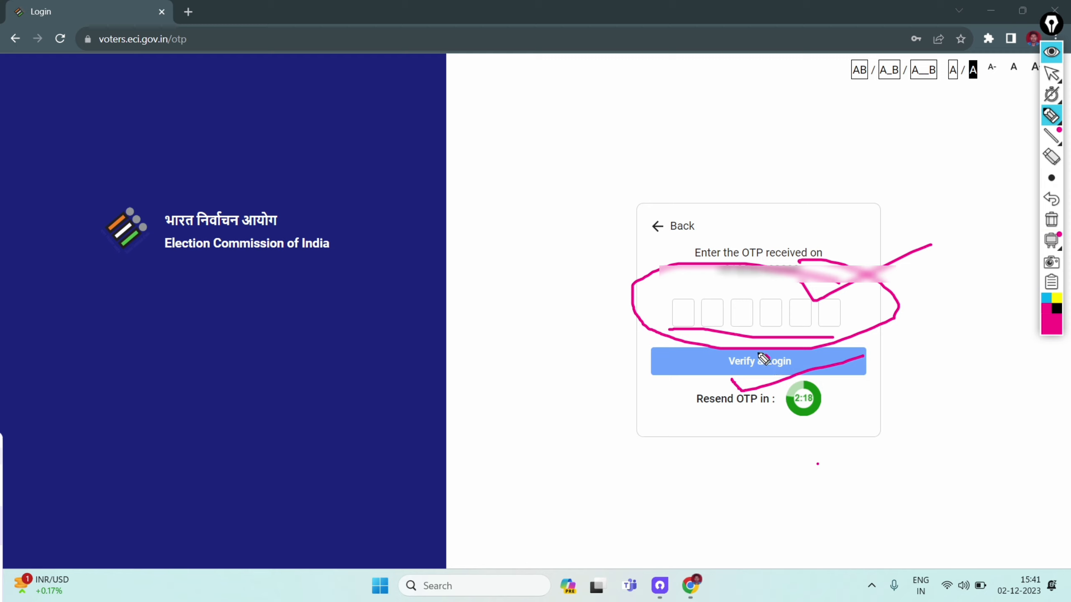
pyautogui.moveTo(761, 351)
pyautogui.mouseDown()
pyautogui.moveTo(712, 366)
pyautogui.moveTo(833, 378)
pyautogui.moveTo(769, 360)
pyautogui.mouseUp()
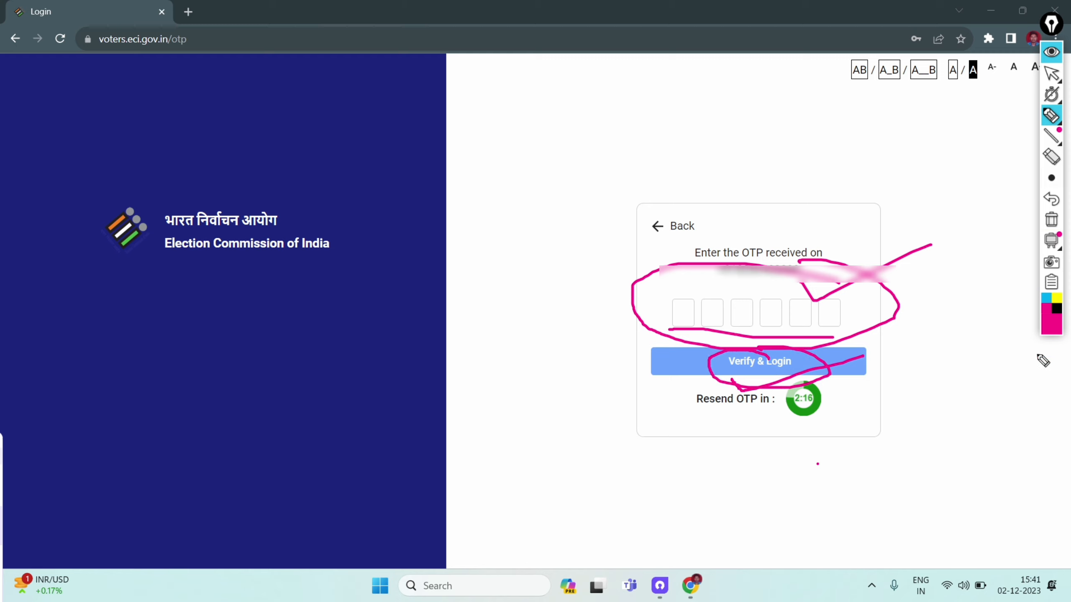
pyautogui.moveTo(724, 390)
pyautogui.mouseDown()
pyautogui.moveTo(852, 366)
pyautogui.moveTo(686, 401)
pyautogui.moveTo(818, 390)
pyautogui.moveTo(903, 282)
pyautogui.moveTo(857, 290)
pyautogui.mouseUp()
pyautogui.click(1046, 166)
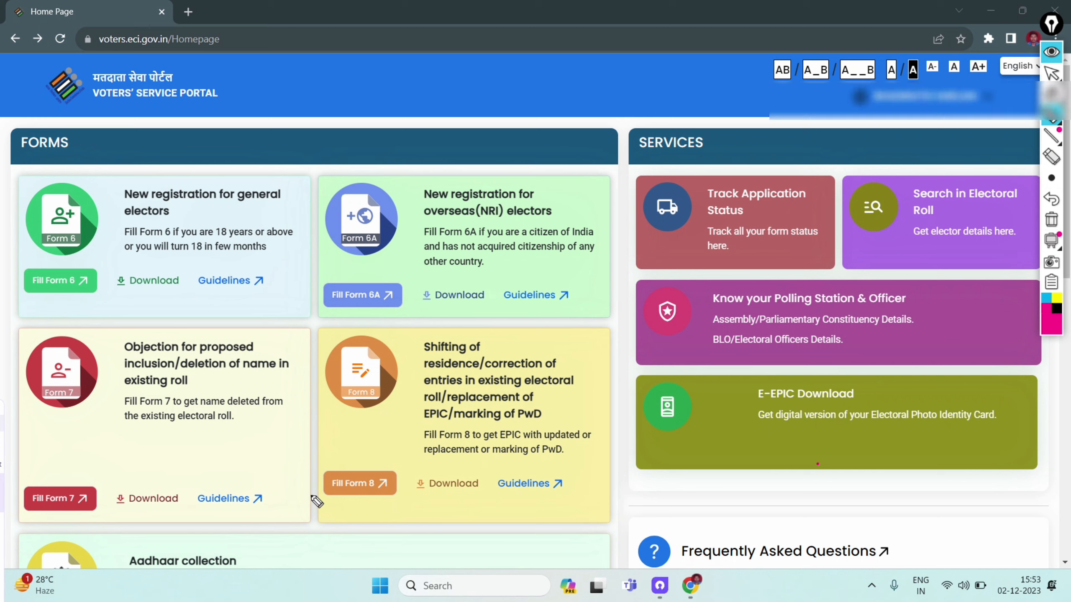
# Circle and tick the Fill Form 8 option with the pen, and erase the marks
pyautogui.moveTo(388, 444)
pyautogui.mouseDown()
pyautogui.moveTo(310, 522)
pyautogui.moveTo(279, 445)
pyautogui.moveTo(289, 459)
pyautogui.mouseUp()
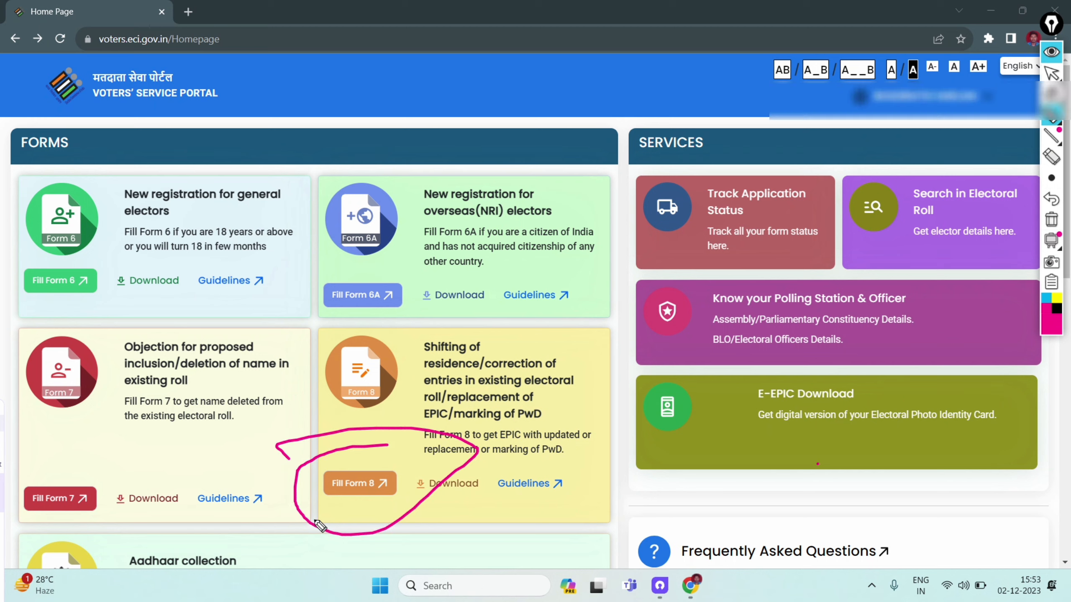
pyautogui.moveTo(316, 519); pyautogui.dragTo(529, 398)
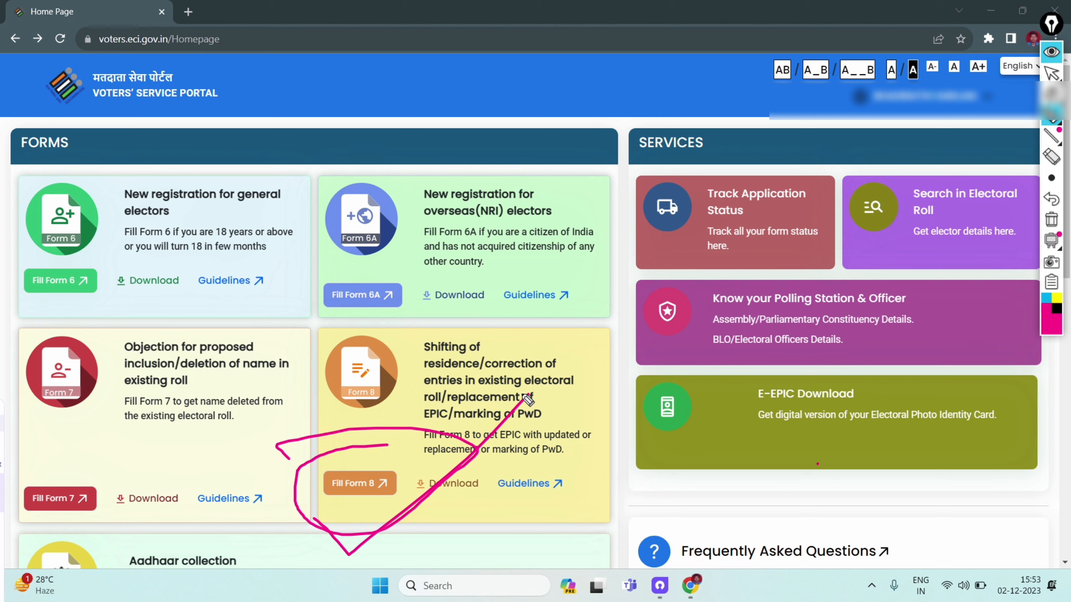
pyautogui.click(1048, 161)
pyautogui.moveTo(427, 495); pyautogui.dragTo(406, 464)
# Return to the normal pointer and open Form 8 for filling
pyautogui.click(1050, 75)
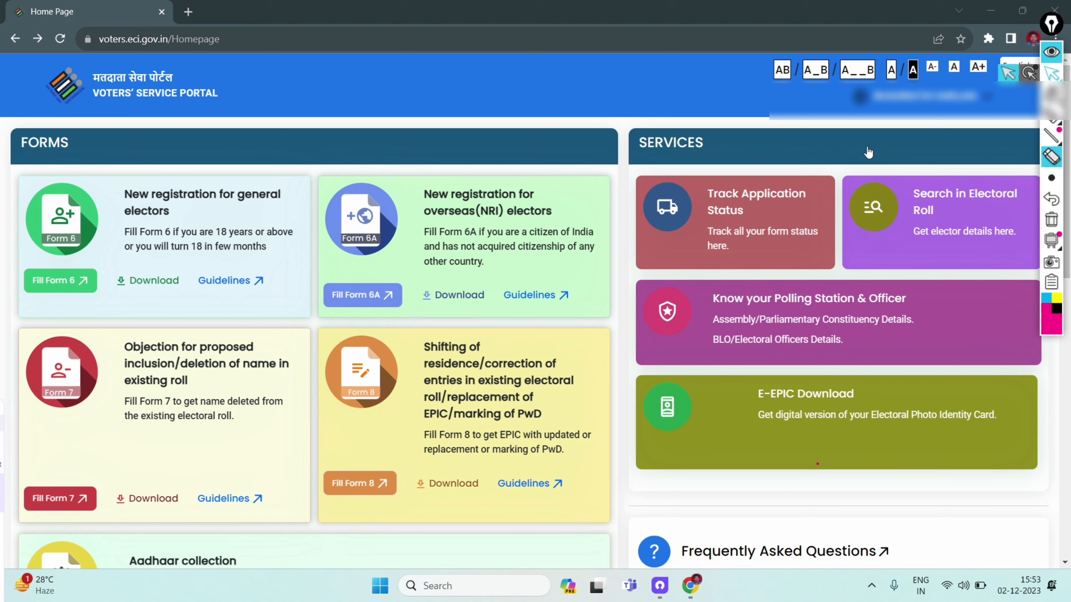
pyautogui.click(370, 485)
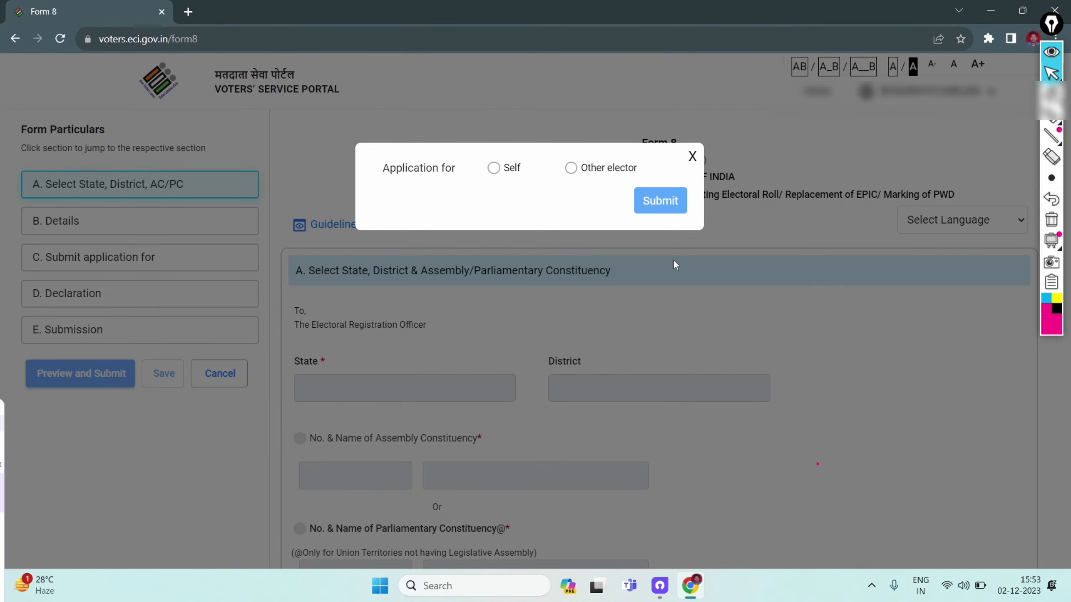
# Tick the Self and Other elector options with the pen, and erase both marks
pyautogui.moveTo(1050, 116)
pyautogui.click(989, 121)
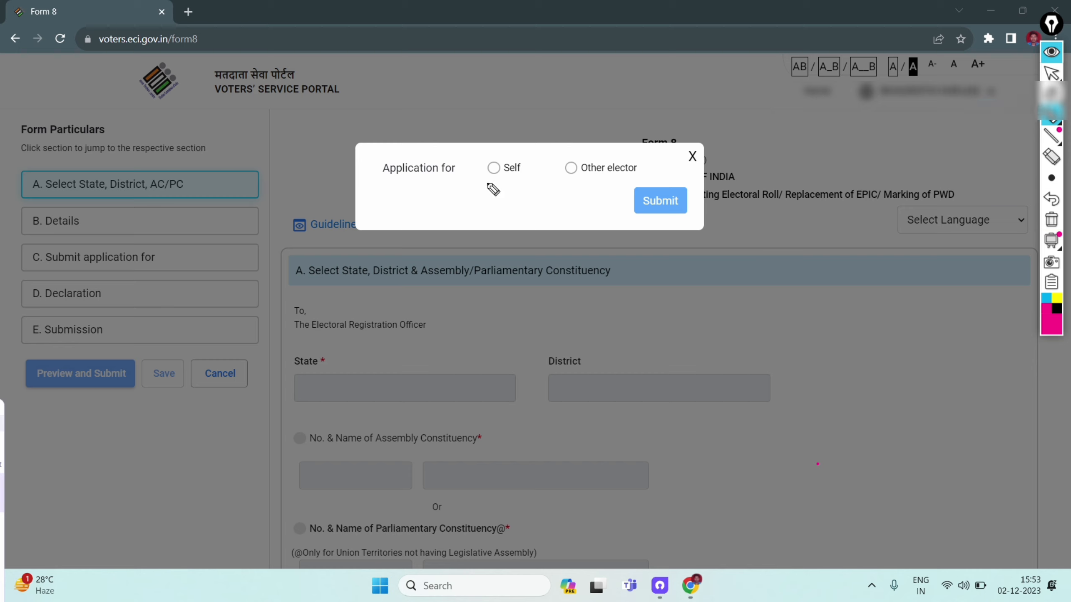
pyautogui.moveTo(485, 183); pyautogui.dragTo(527, 175)
pyautogui.moveTo(544, 186); pyautogui.dragTo(618, 155)
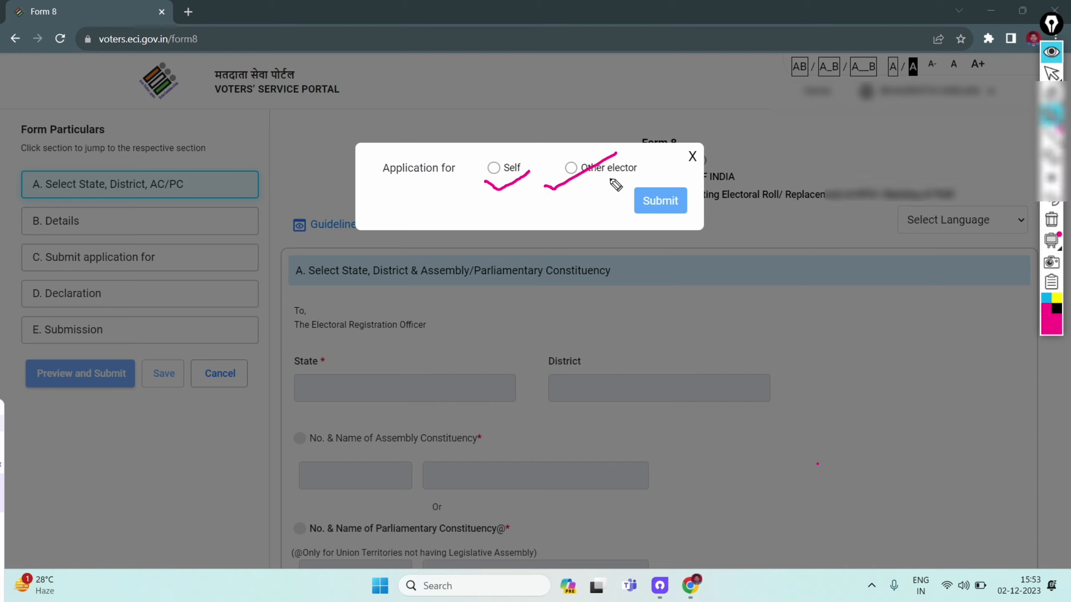
pyautogui.moveTo(1054, 77)
pyautogui.click(1052, 158)
pyautogui.moveTo(501, 184); pyautogui.dragTo(501, 200)
pyautogui.click(589, 182)
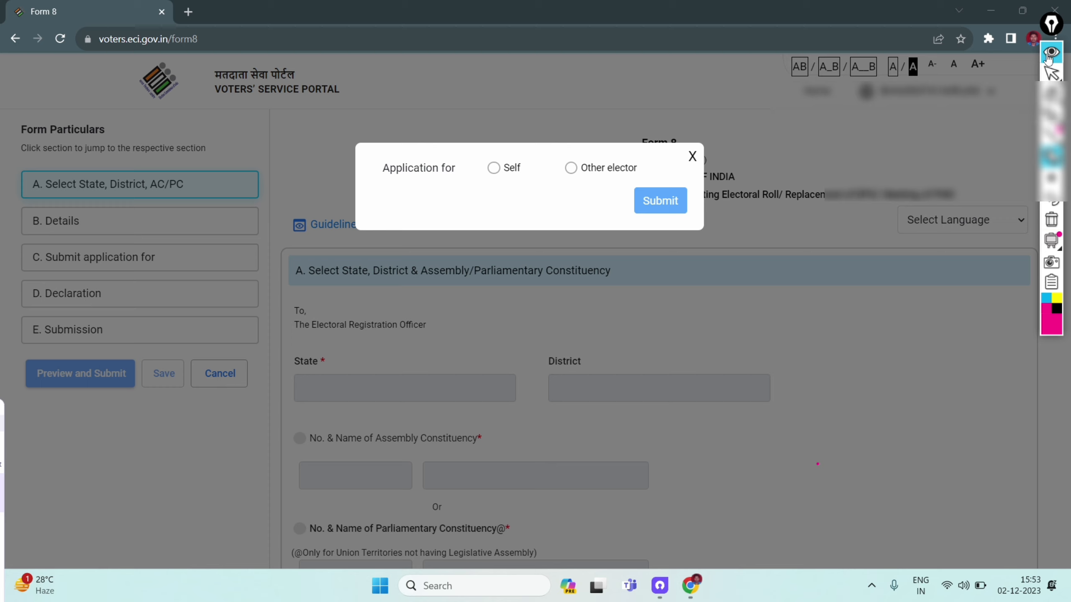
# Compare the EPIC number field under the Self and Other elector options
pyautogui.click(1052, 74)
pyautogui.click(494, 169)
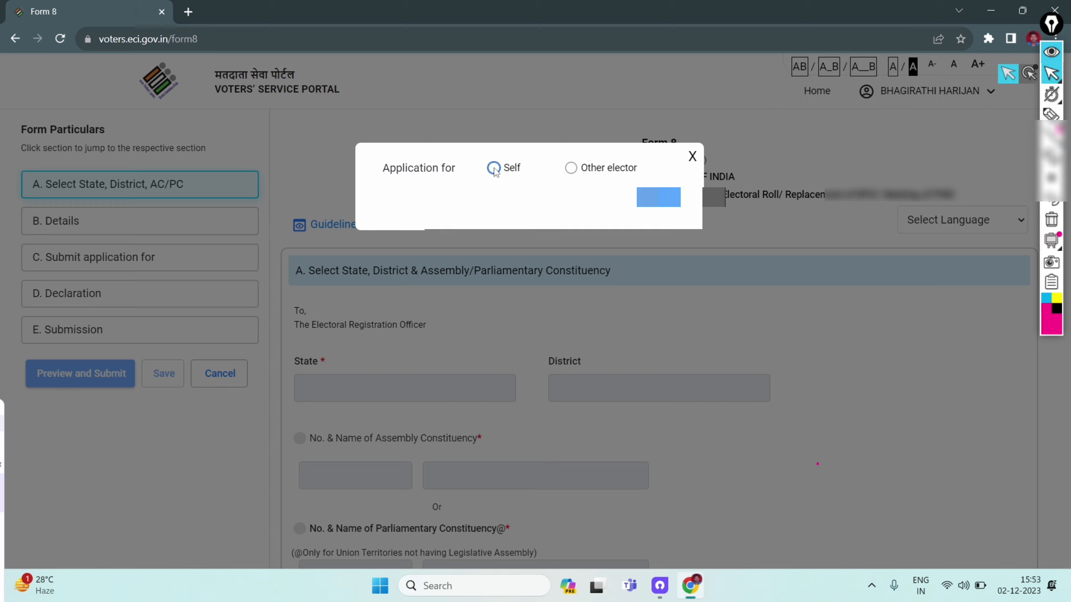
pyautogui.moveTo(490, 219); pyautogui.dragTo(598, 224)
pyautogui.click(577, 223)
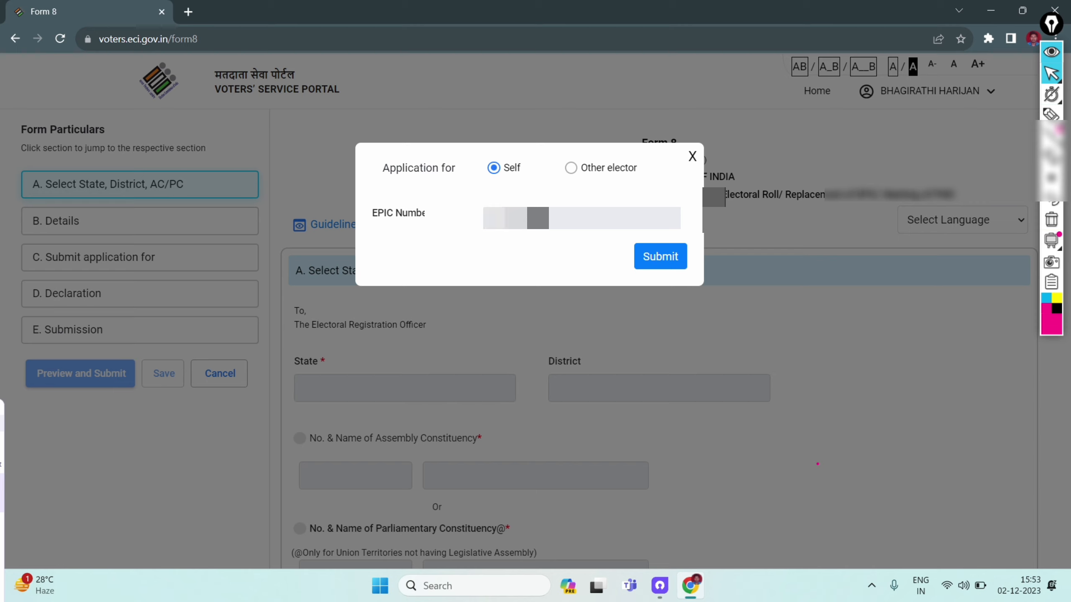
pyautogui.click(570, 168)
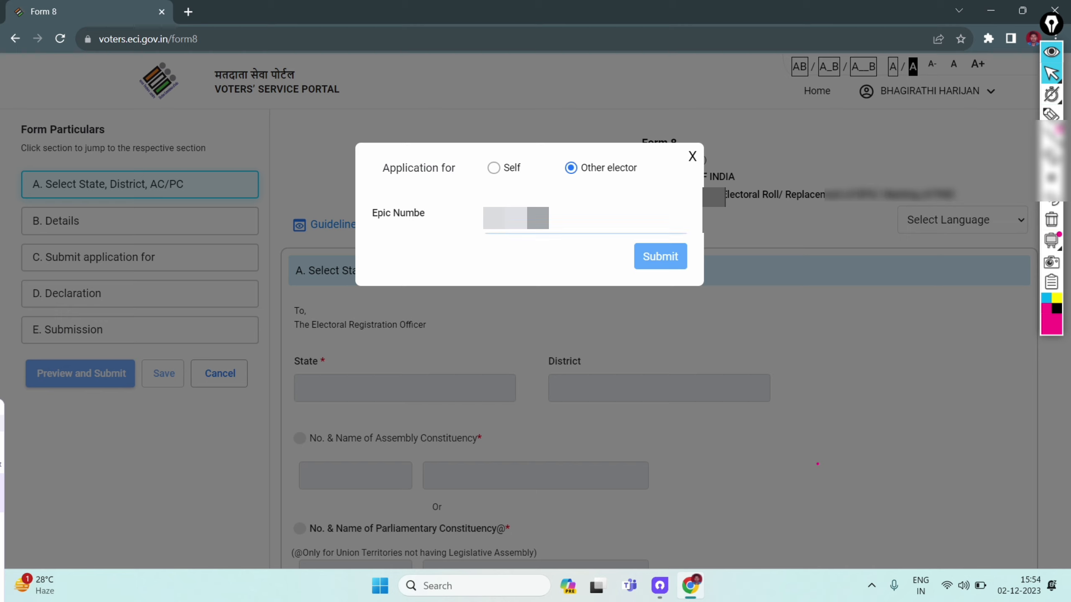
pyautogui.click(1051, 114)
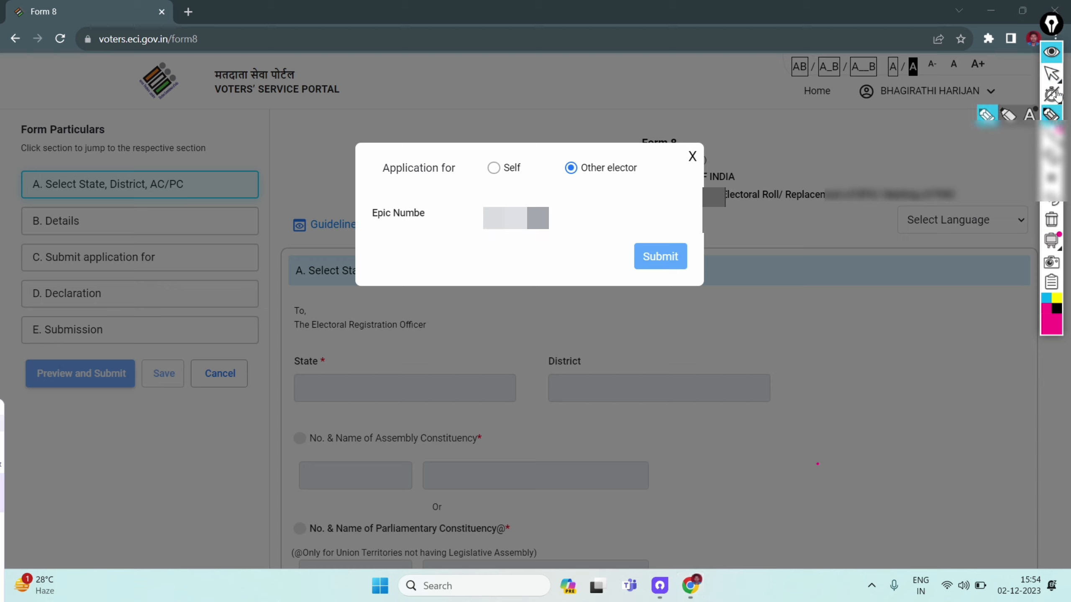
pyautogui.click(1052, 72)
# Set the application to Self and submit the choice with the prefilled EPIC number
pyautogui.click(494, 169)
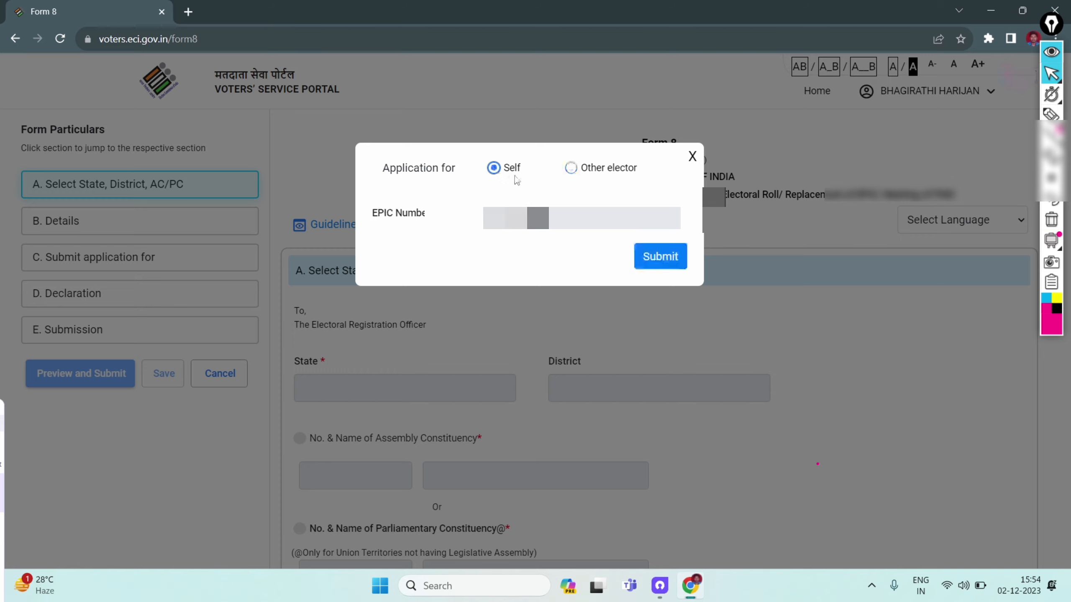
pyautogui.click(658, 258)
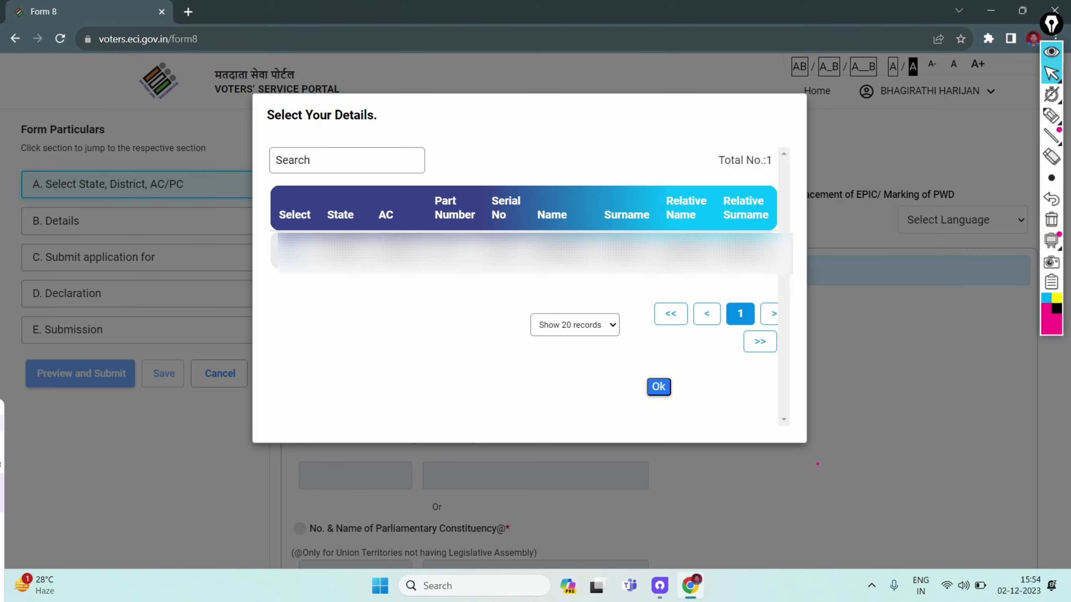
# Underline the listed elector record and circle Ok with the pen, and erase the marks
pyautogui.click(1052, 115)
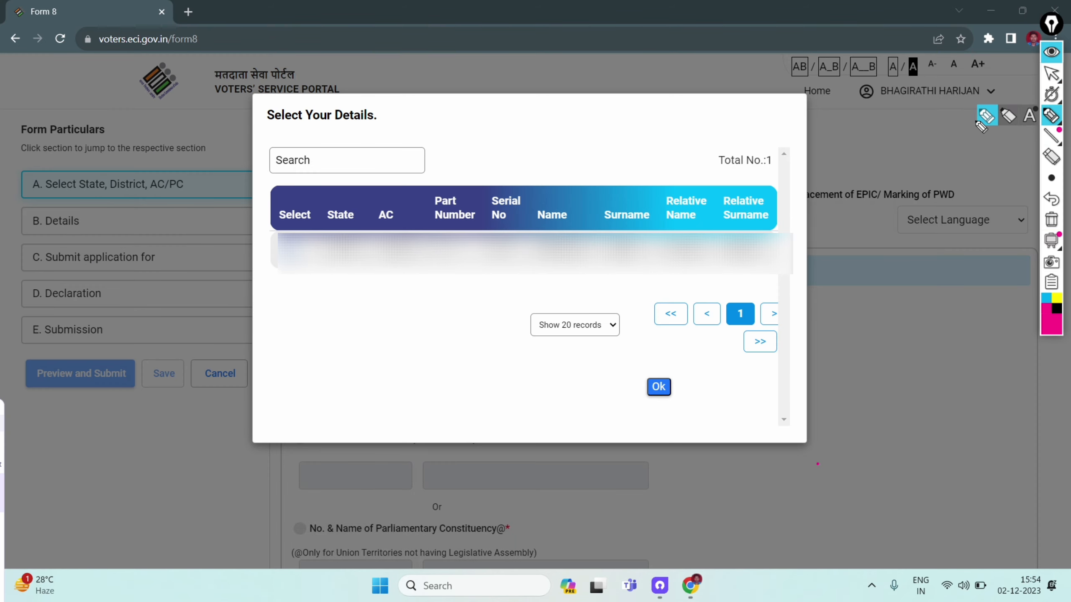
pyautogui.click(981, 120)
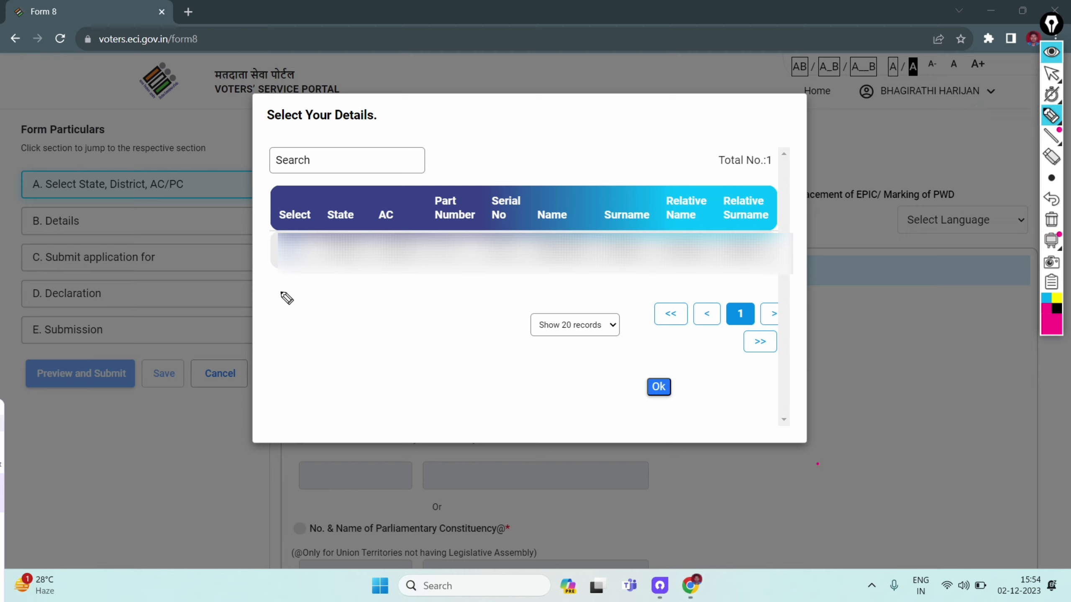
pyautogui.moveTo(279, 291); pyautogui.dragTo(730, 278)
pyautogui.moveTo(373, 285); pyautogui.dragTo(698, 278)
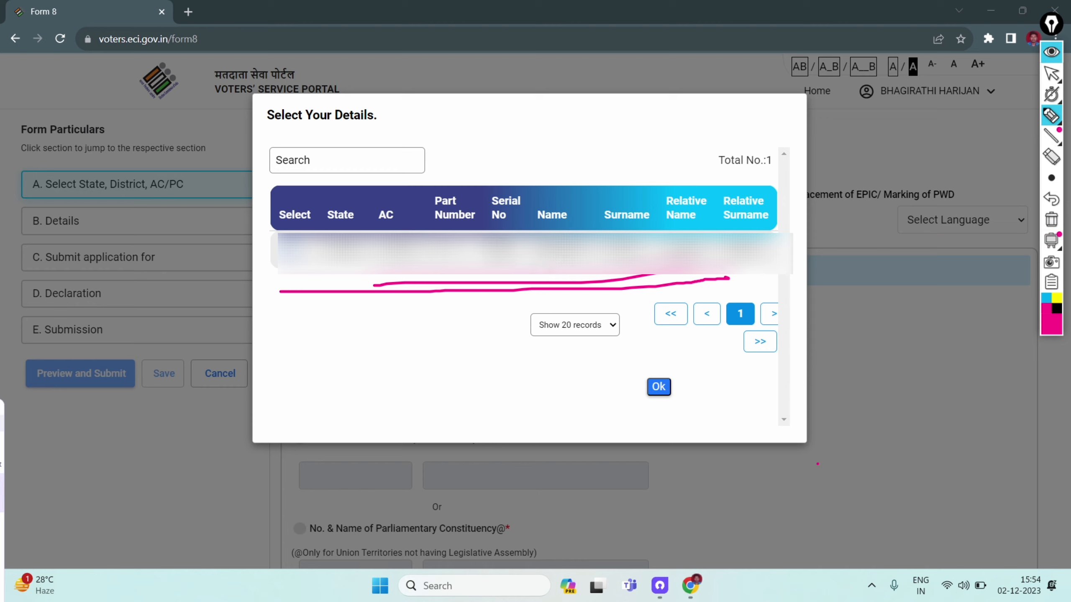
pyautogui.click(1052, 74)
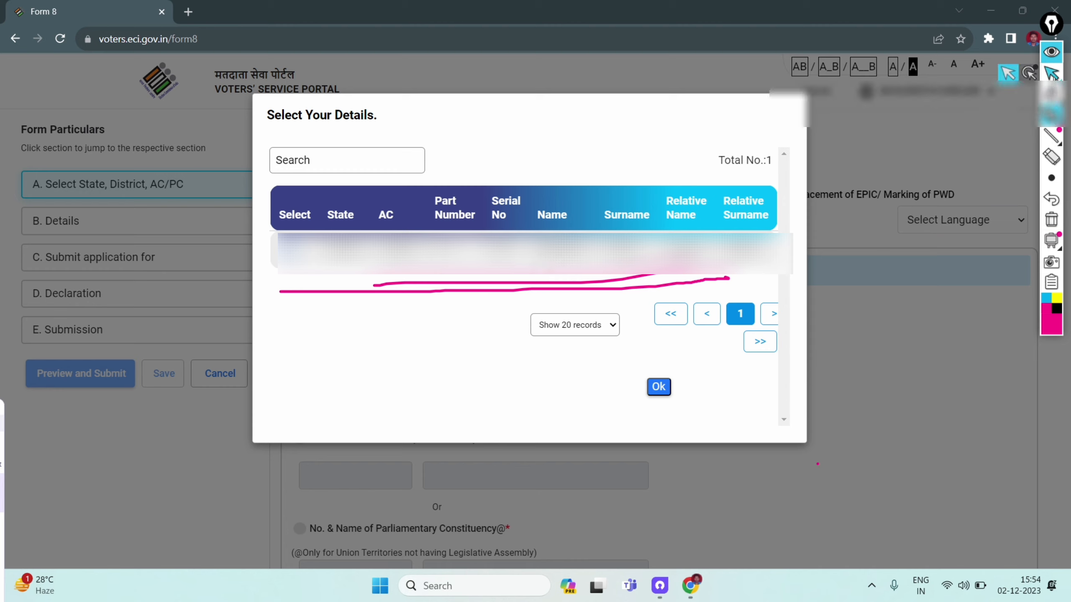
pyautogui.click(1053, 78)
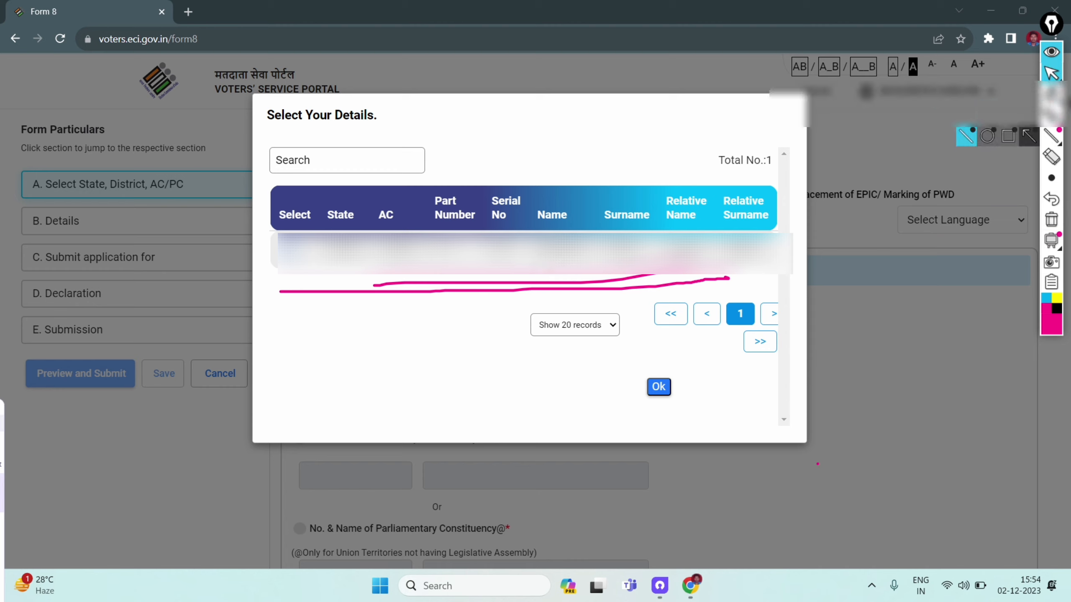
pyautogui.click(1051, 113)
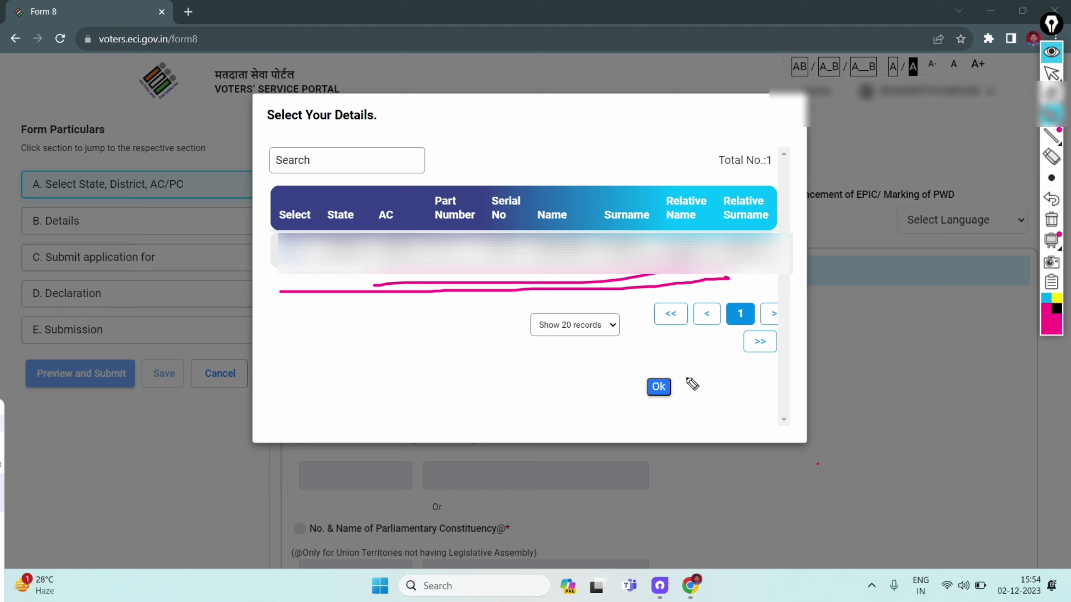
pyautogui.moveTo(689, 380)
pyautogui.mouseDown()
pyautogui.moveTo(633, 403)
pyautogui.moveTo(696, 347)
pyautogui.moveTo(643, 422)
pyautogui.moveTo(746, 378)
pyautogui.mouseUp()
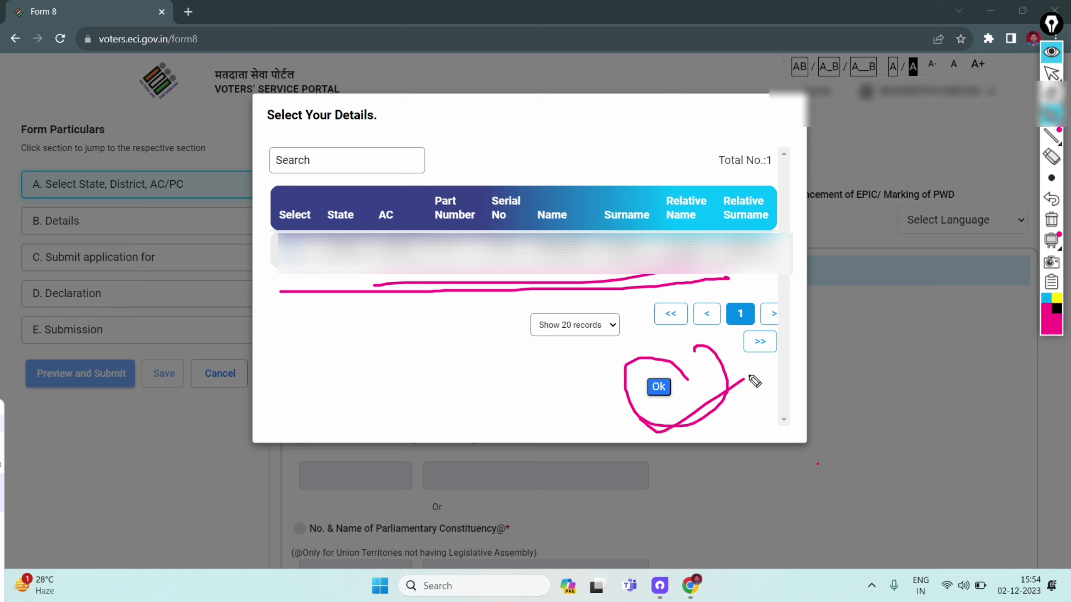
pyautogui.click(1053, 158)
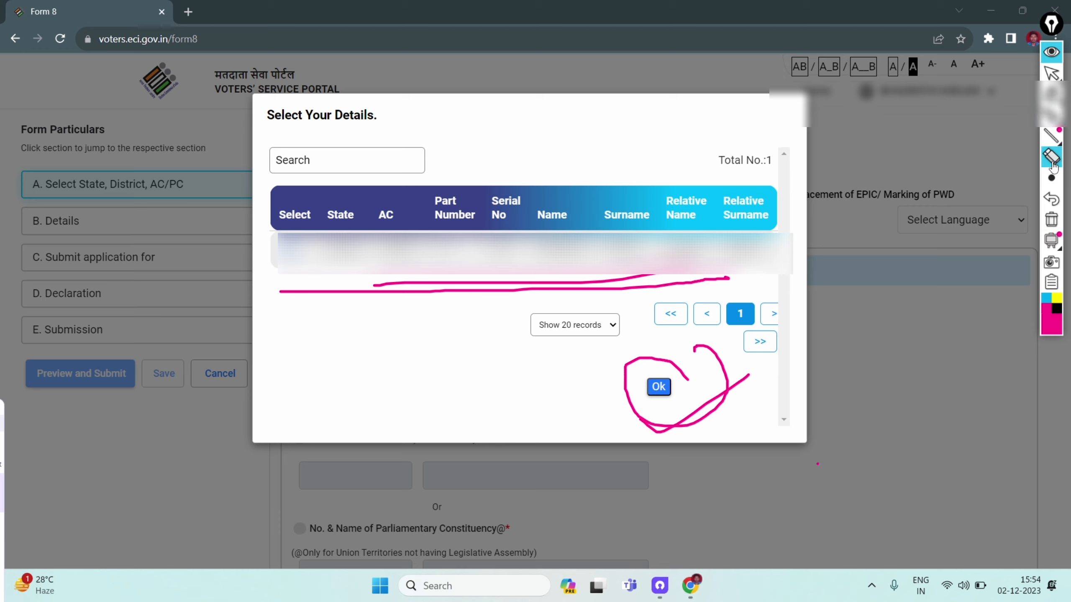
pyautogui.moveTo(571, 281)
pyautogui.mouseDown()
pyautogui.moveTo(559, 310)
pyautogui.moveTo(635, 423)
pyautogui.mouseUp()
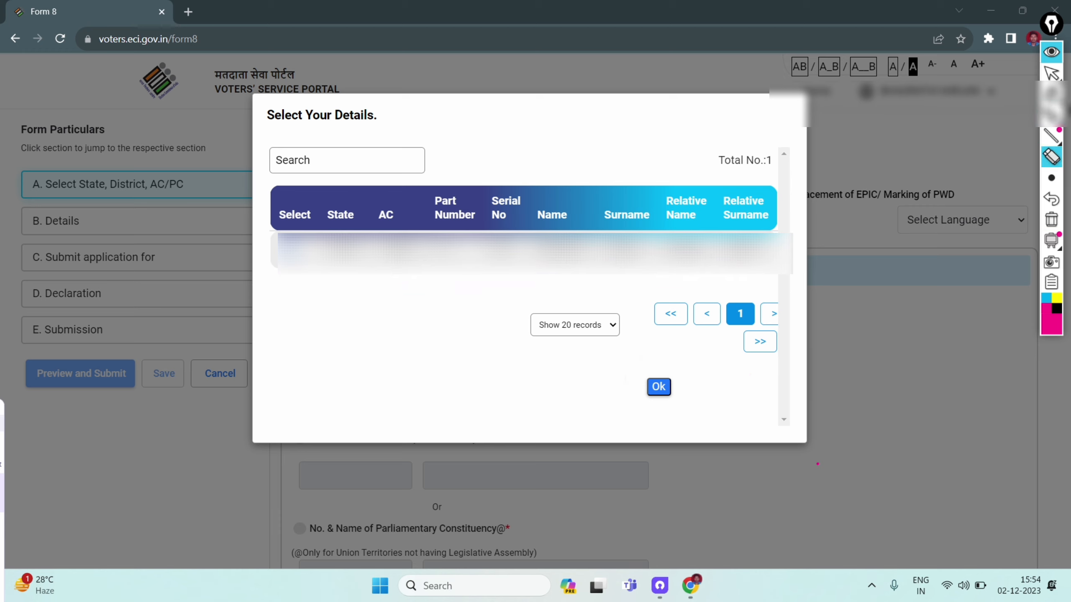
# Return to the normal pointer and confirm the listed elector's details
pyautogui.click(1053, 75)
pyautogui.click(658, 387)
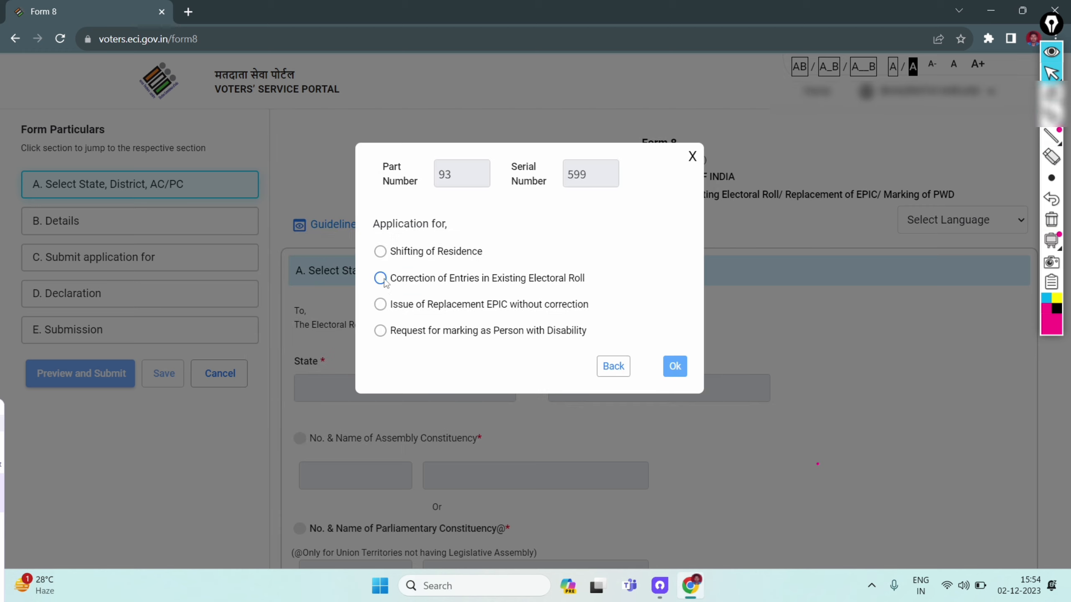
# Bracket the four application purposes, from Shifting of Residence to Person with Disability, with the pen
pyautogui.click(1052, 114)
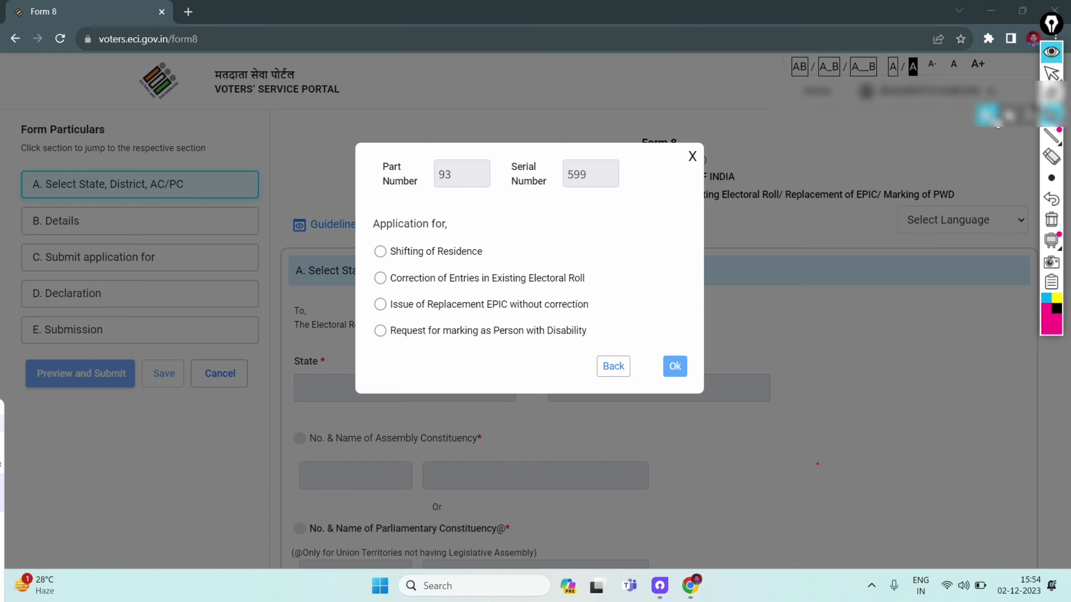
pyautogui.moveTo(581, 241)
pyautogui.mouseDown()
pyautogui.moveTo(620, 336)
pyautogui.moveTo(598, 338)
pyautogui.mouseUp()
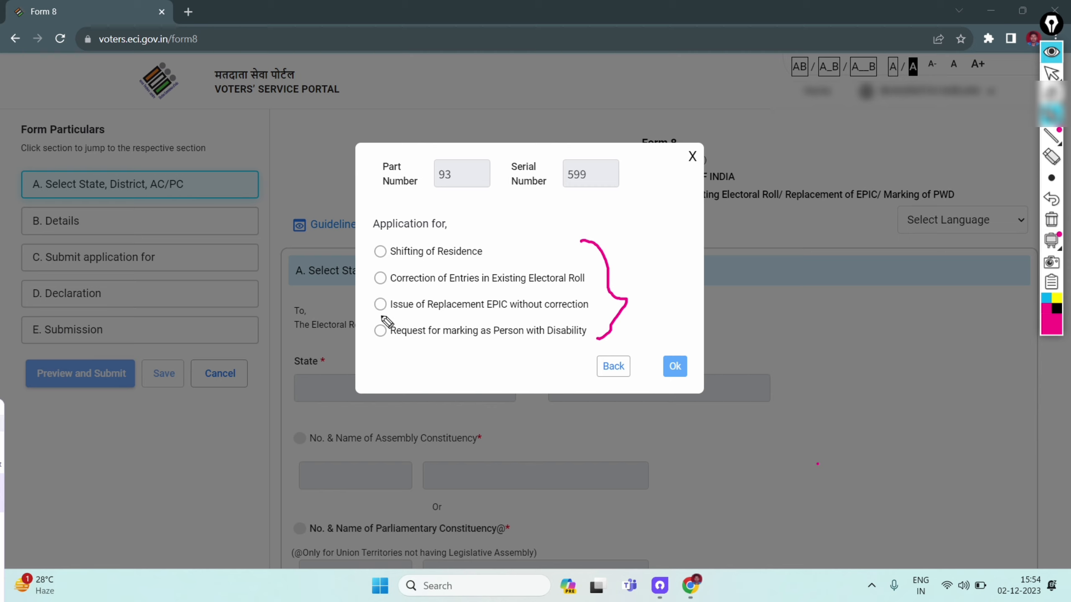
# Choose Issue of Replacement EPIC without correction as the application purpose, marked with a pen tick, and return to the normal pointer
pyautogui.moveTo(379, 314); pyautogui.dragTo(624, 306)
pyautogui.click(584, 308)
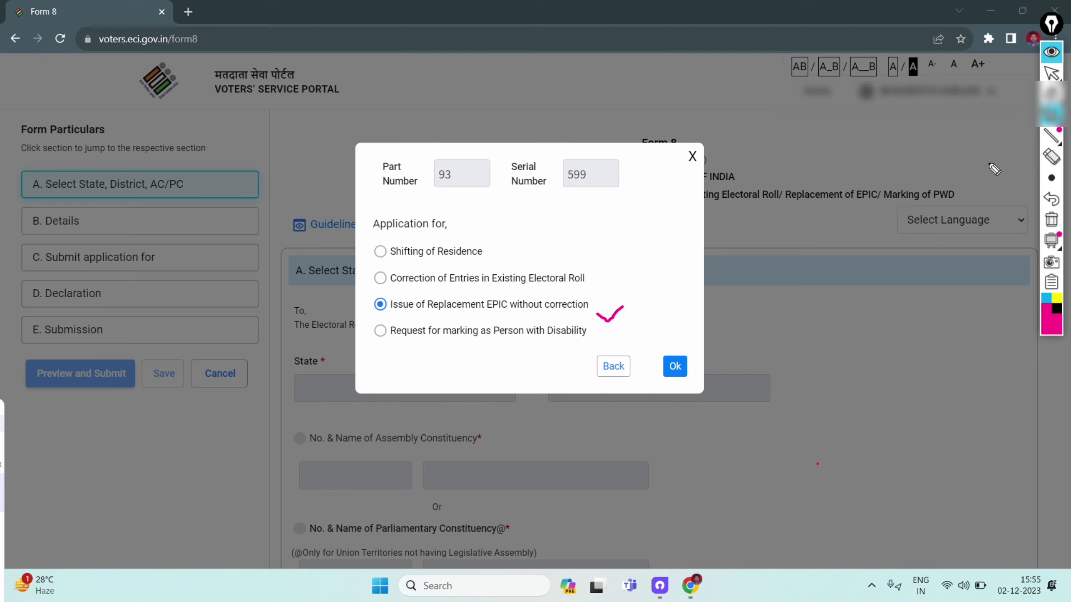
pyautogui.click(1052, 73)
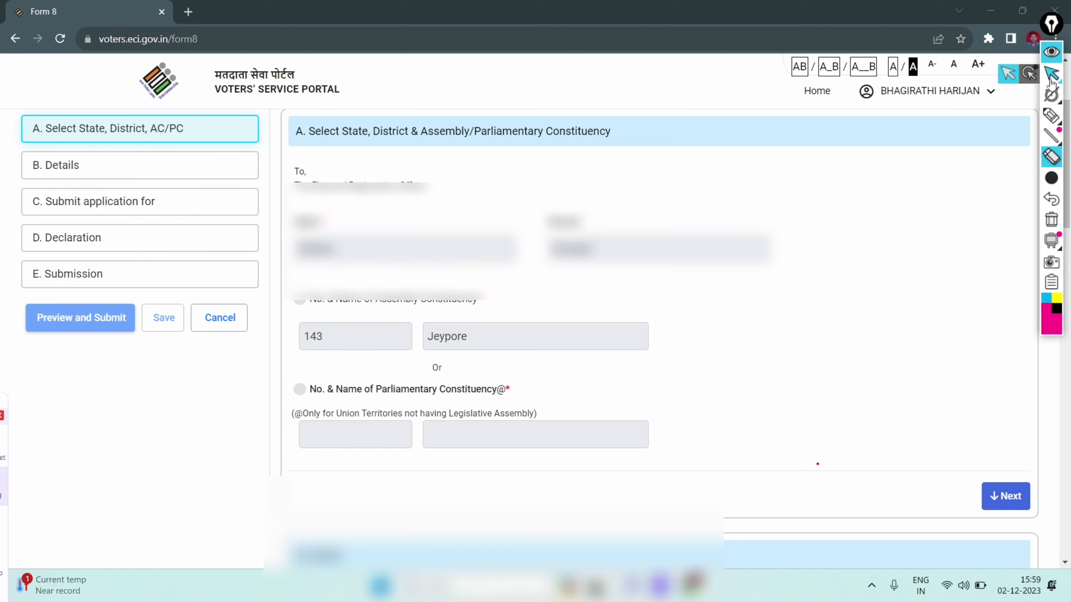
# Proceed through the prefilled constituency and Details sections to section C, leaving the Aadhaar, mobile and email options unticked
pyautogui.click(1052, 72)
pyautogui.click(1020, 495)
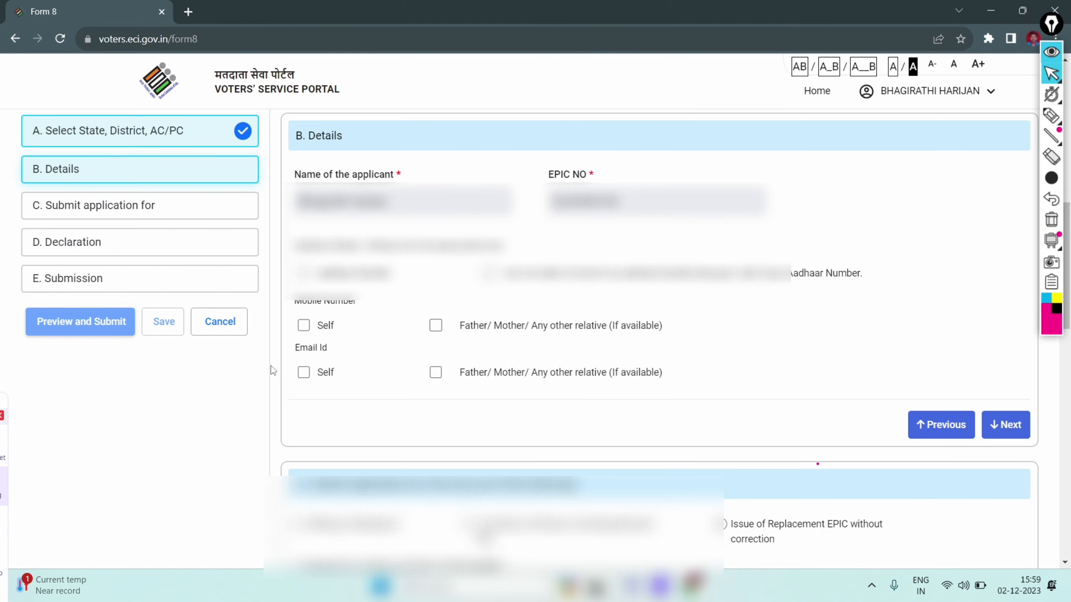
pyautogui.scroll(2, 275, 366)
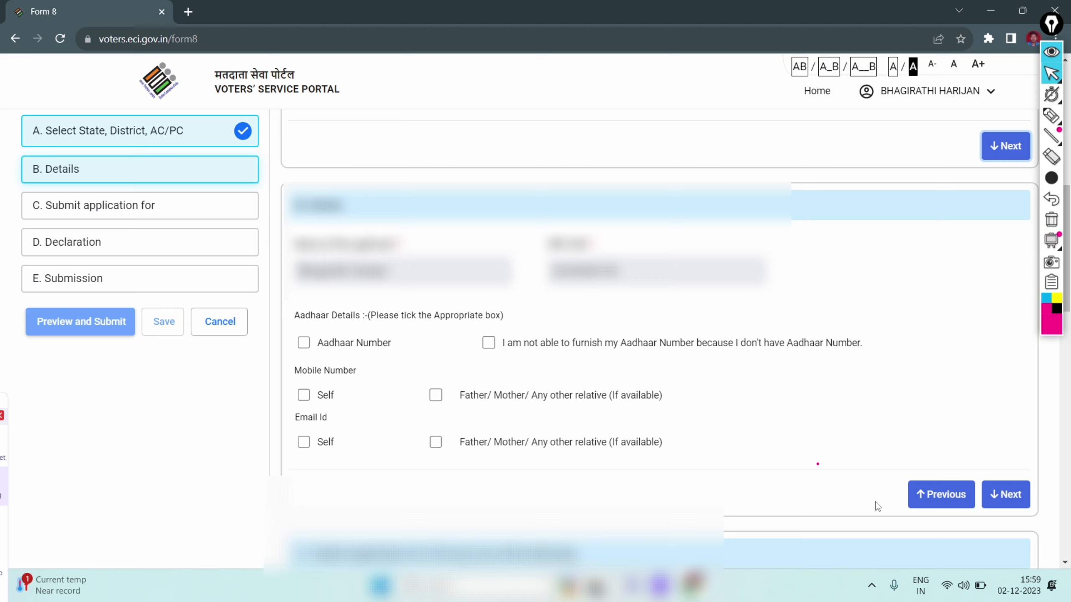
pyautogui.click(1001, 500)
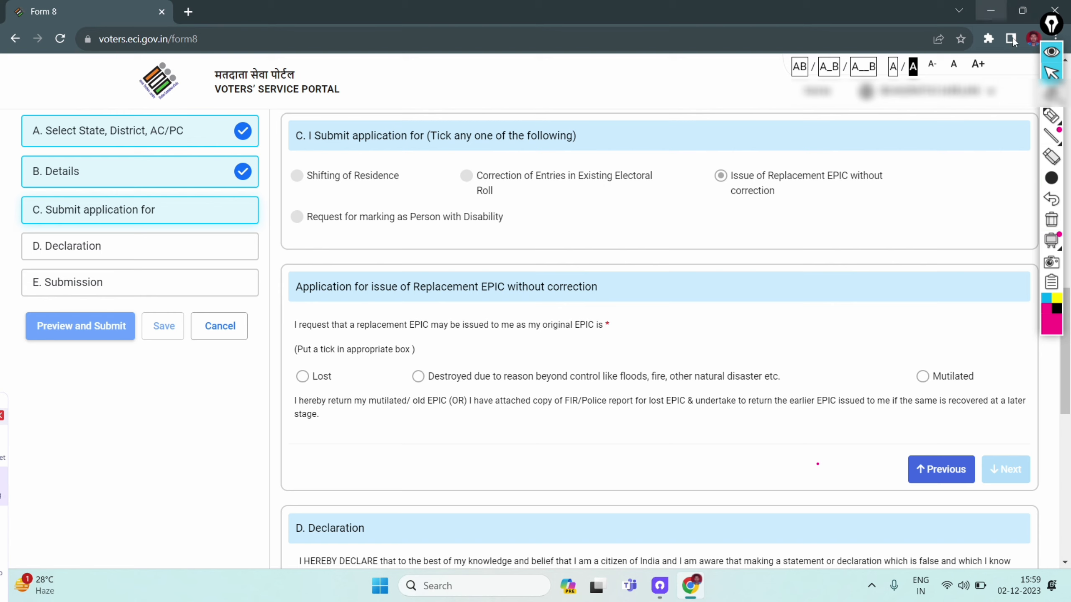
# Tick the Lost, Destroyed and Mutilated reasons with the pen and underline the Destroyed option
pyautogui.click(1050, 117)
pyautogui.click(989, 117)
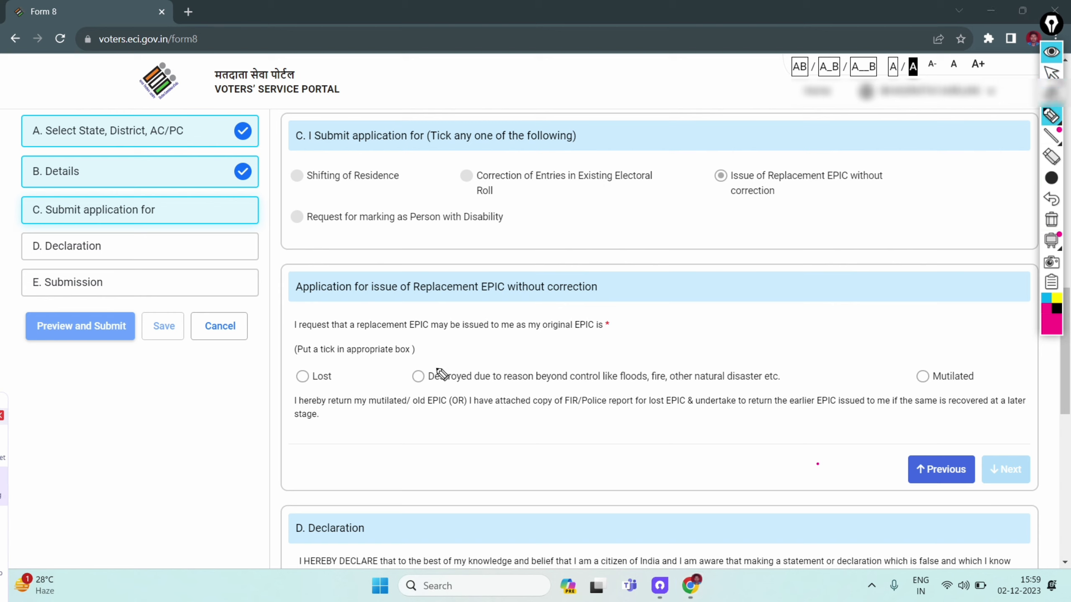
pyautogui.moveTo(273, 394)
pyautogui.mouseDown()
pyautogui.moveTo(292, 408)
pyautogui.moveTo(412, 360)
pyautogui.moveTo(484, 372)
pyautogui.moveTo(488, 365)
pyautogui.mouseUp()
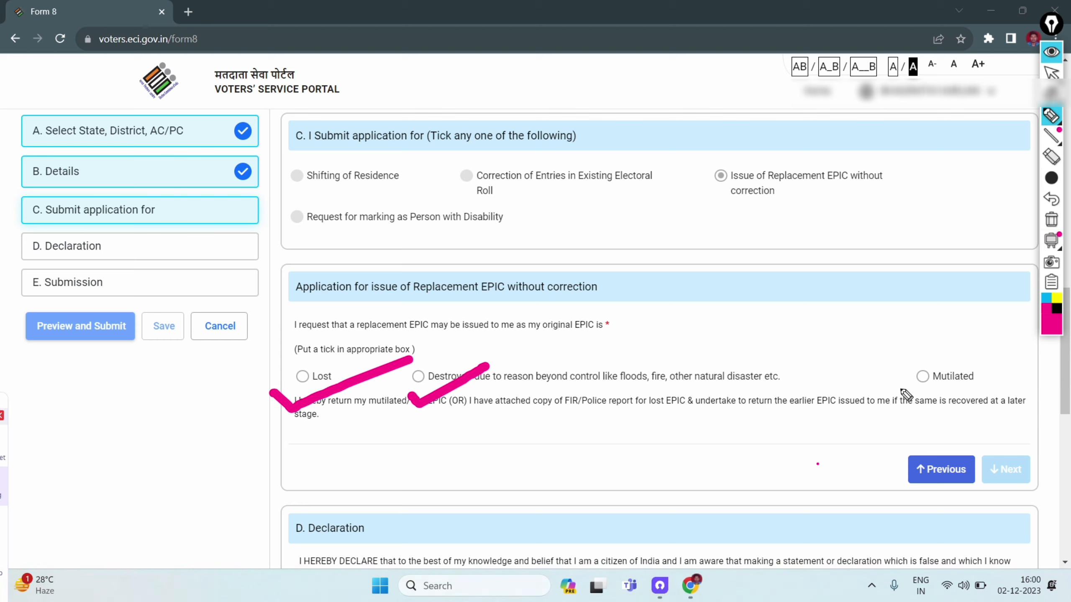
pyautogui.moveTo(898, 388); pyautogui.dragTo(982, 359)
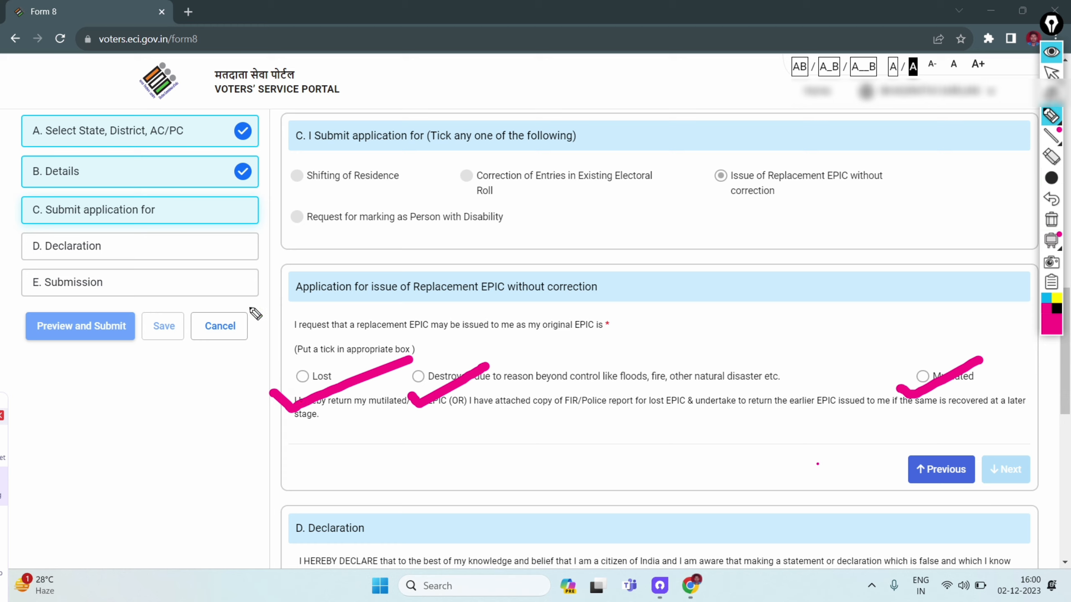
pyautogui.moveTo(596, 396); pyautogui.dragTo(421, 386)
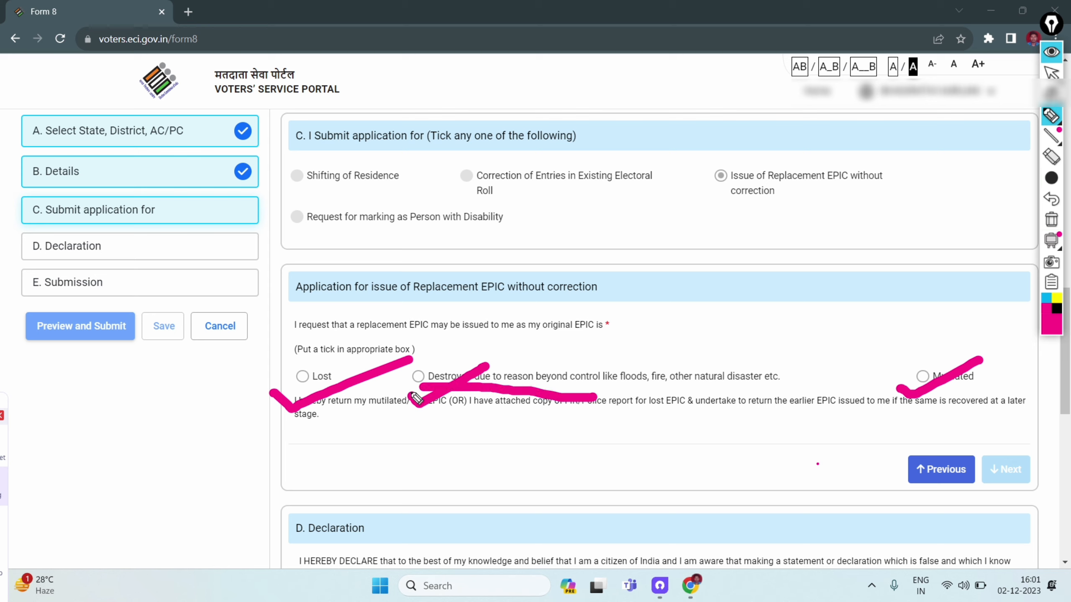
# Erase the pen marks over the three EPIC replacement reasons
pyautogui.click(1052, 157)
pyautogui.moveTo(415, 394)
pyautogui.mouseDown()
pyautogui.moveTo(491, 380)
pyautogui.moveTo(375, 388)
pyautogui.mouseUp()
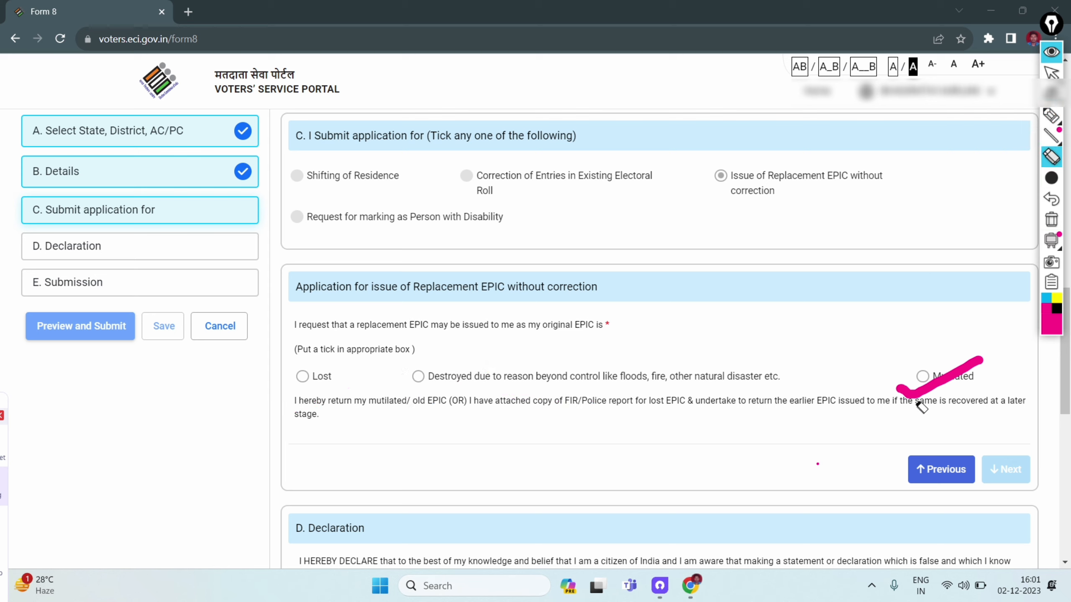
pyautogui.moveTo(922, 408); pyautogui.dragTo(925, 381)
pyautogui.moveTo(1052, 116)
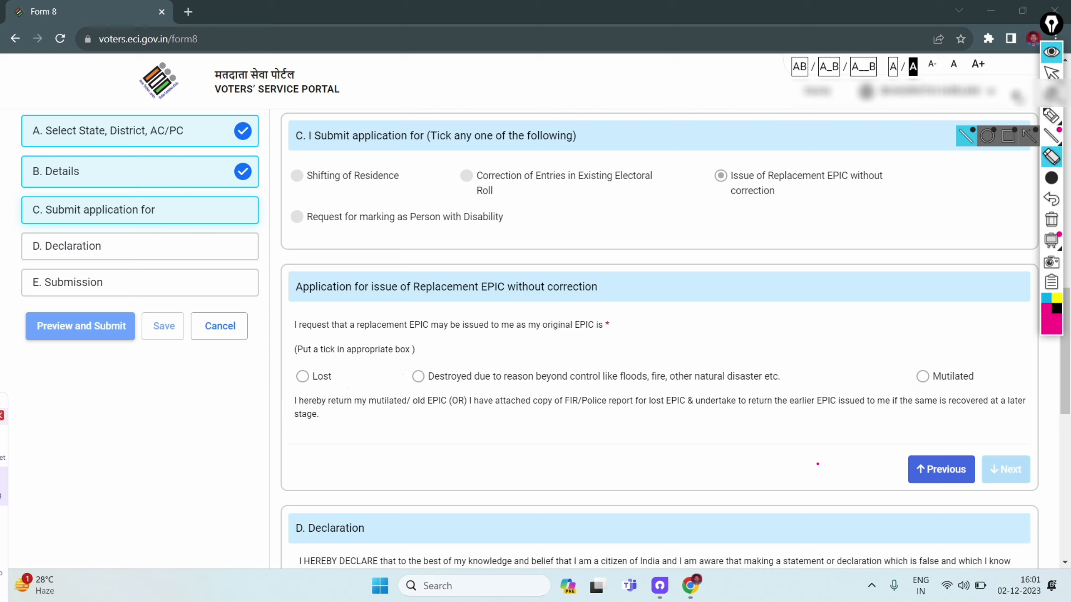
# Set the replacement reason to Destroyed due to reason beyond control and proceed to the Declaration section
pyautogui.click(1052, 73)
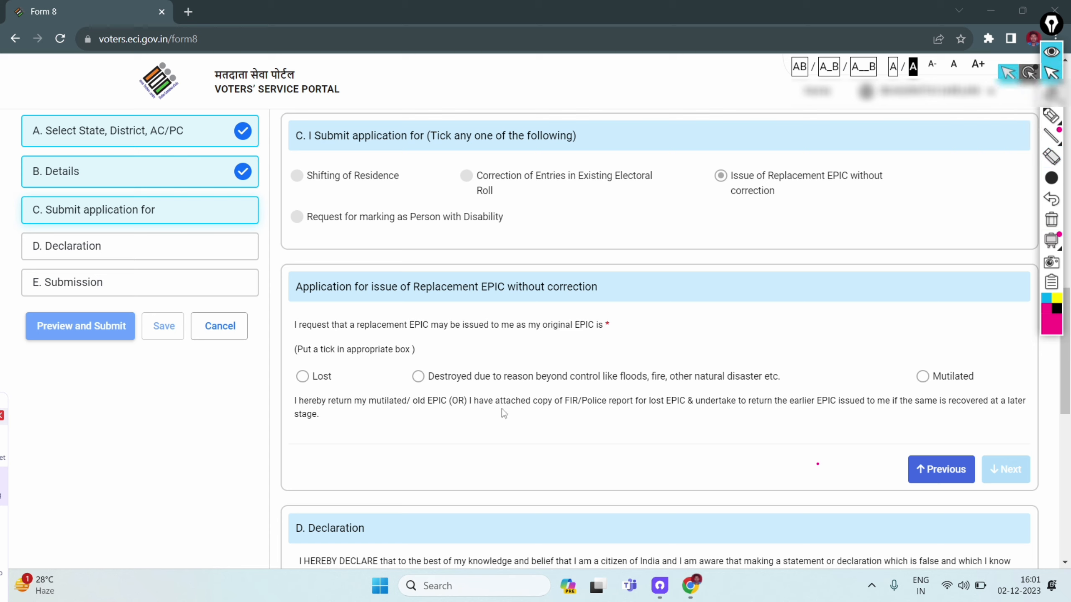
pyautogui.click(418, 376)
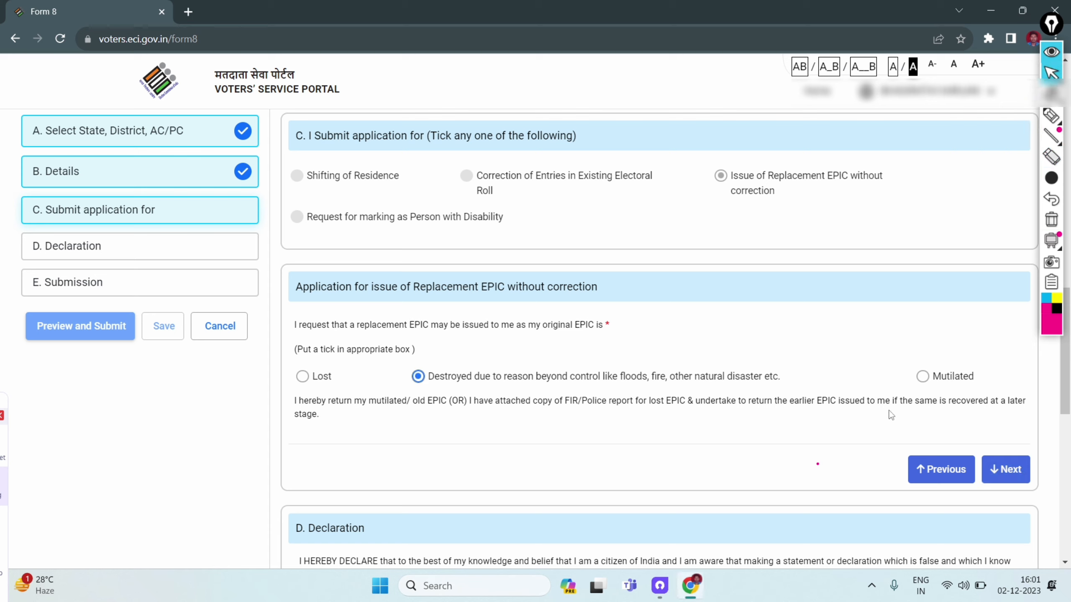
pyautogui.click(1007, 477)
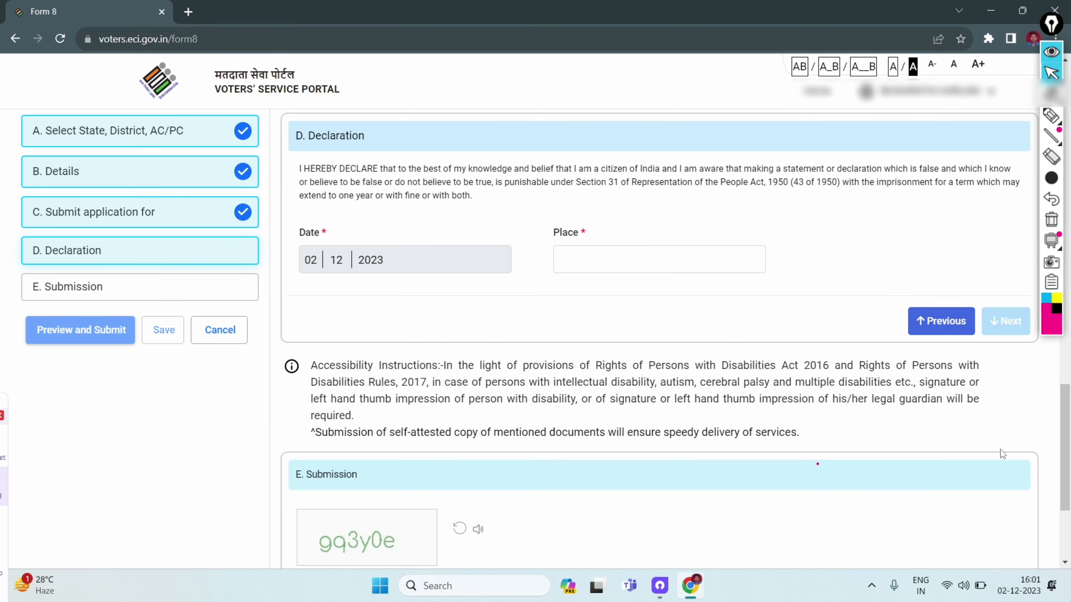
pyautogui.click(597, 260)
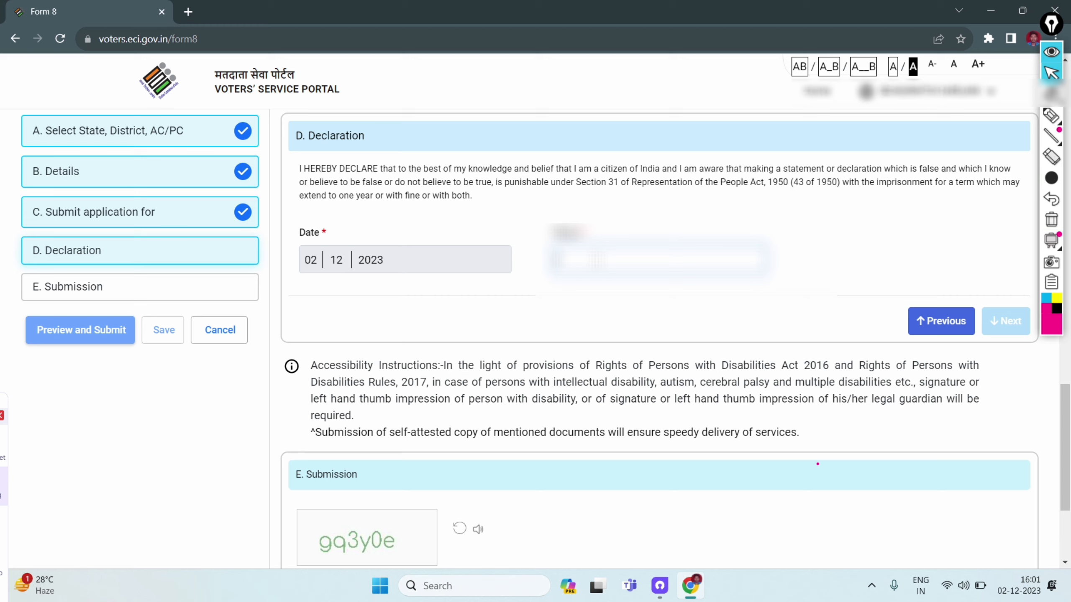
pyautogui.write('De')
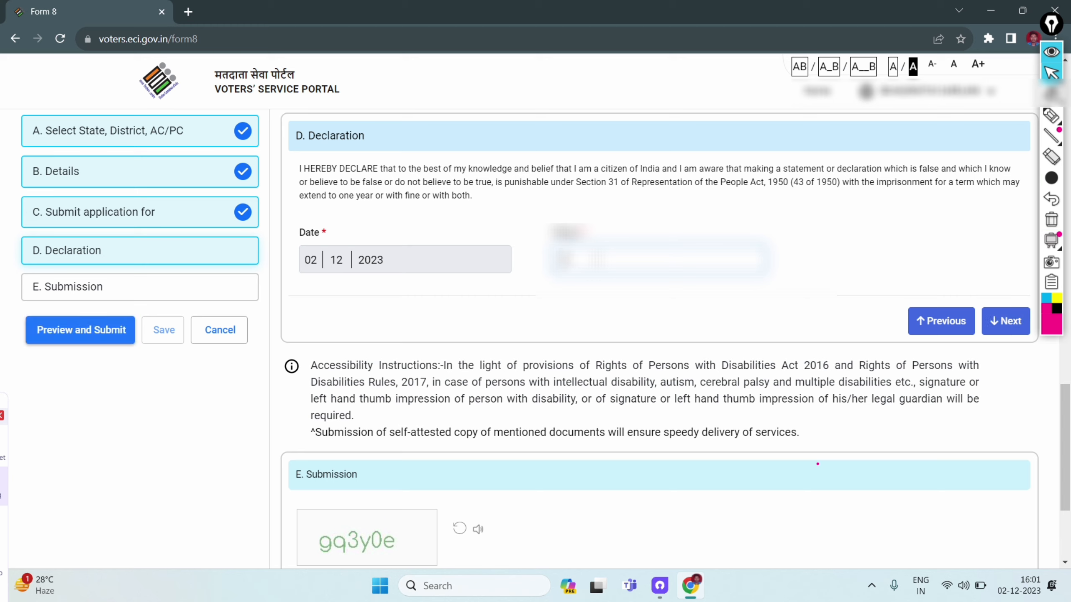
pyautogui.write('lhiad')
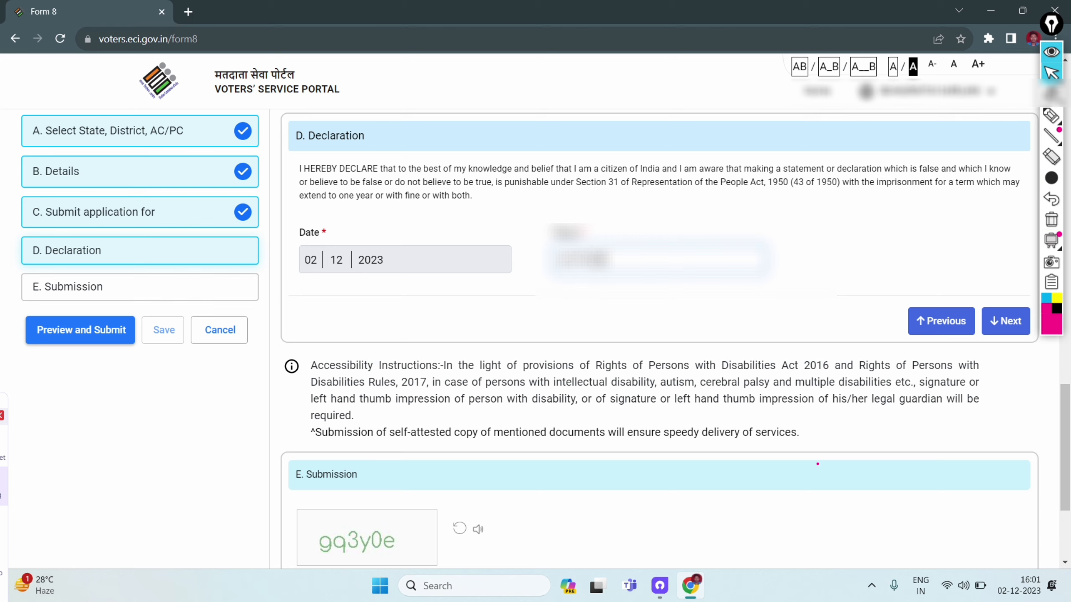
pyautogui.press('BackSpace')
pyautogui.press('BackSpace')
pyautogui.press('BackSpace')
pyautogui.press('BackSpace')
pyautogui.press('BackSpace')
pyautogui.press('BackSpace')
pyautogui.press('BackSpace')
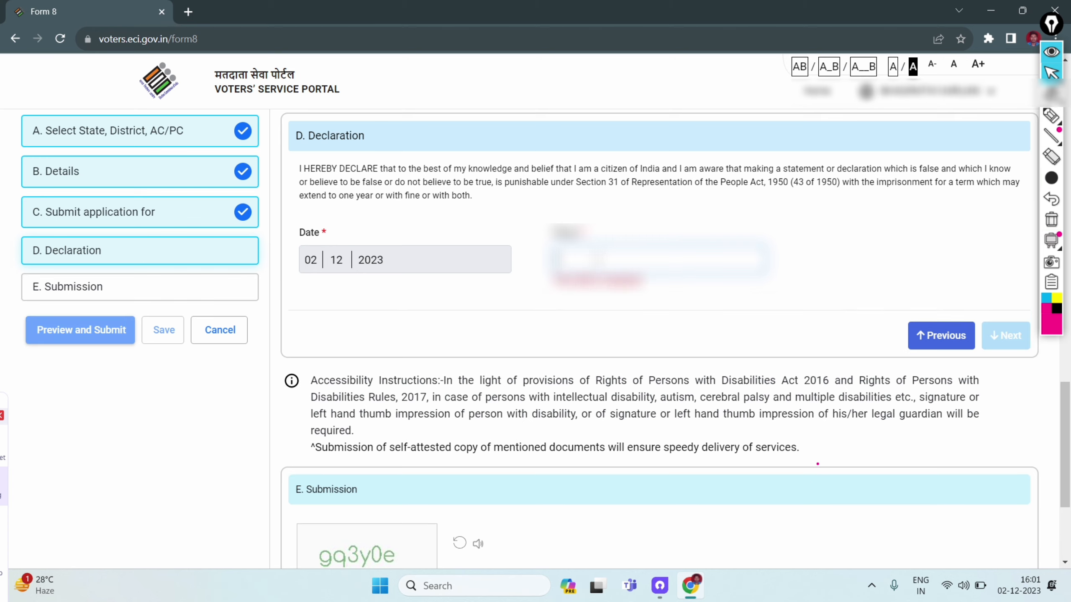
# Enter the applicant's place in the Declaration and proceed to the Submission section
pyautogui.write('Del')
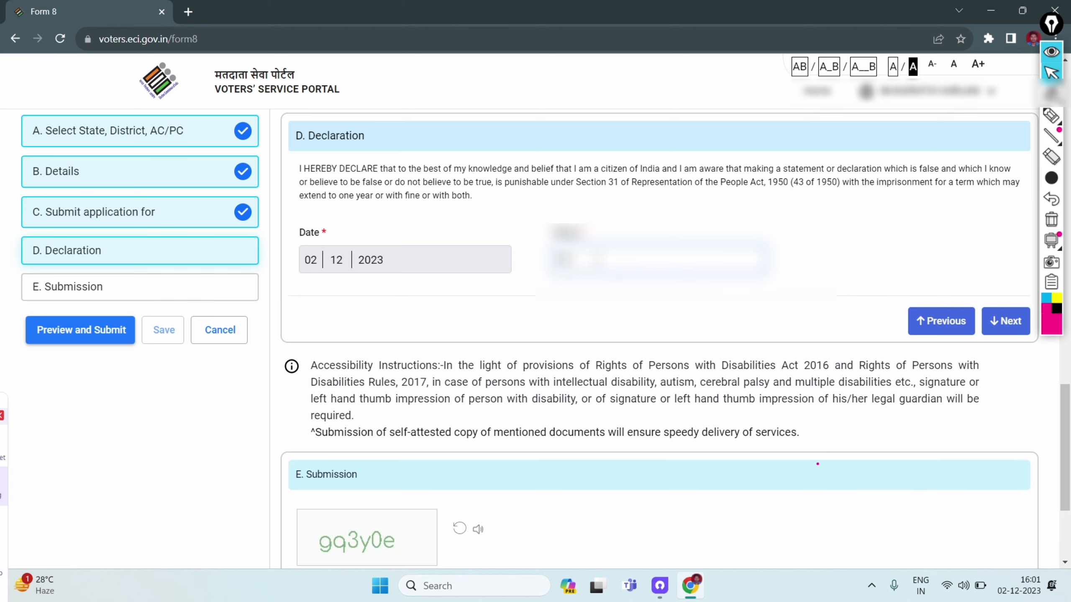
pyautogui.write('dhpur')
pyautogui.click(1007, 323)
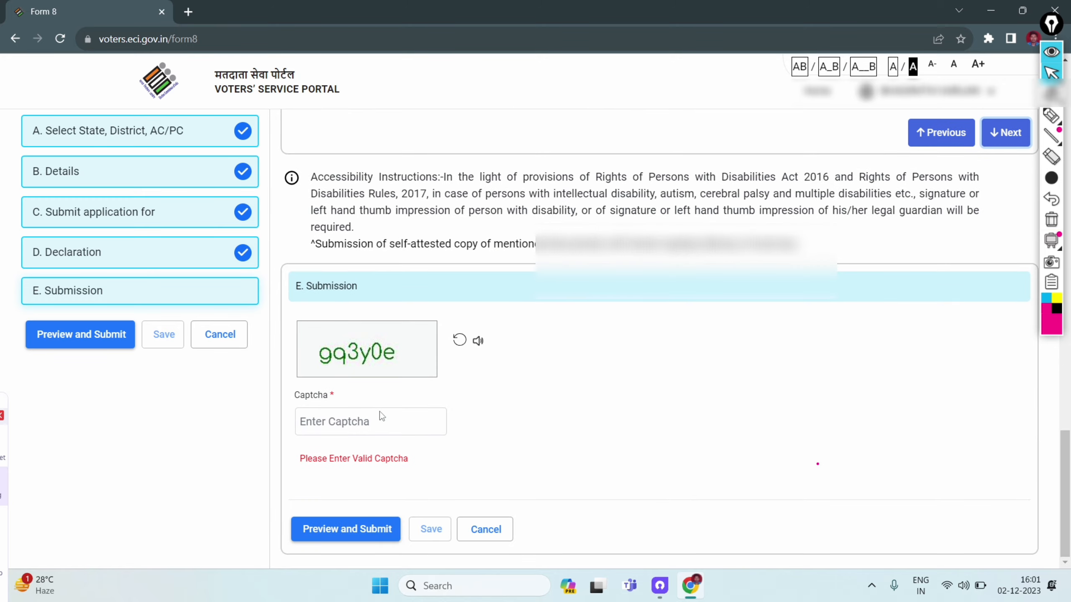
# Underline the captcha code and tick its entry field with the pen, and erase the marks
pyautogui.click(375, 425)
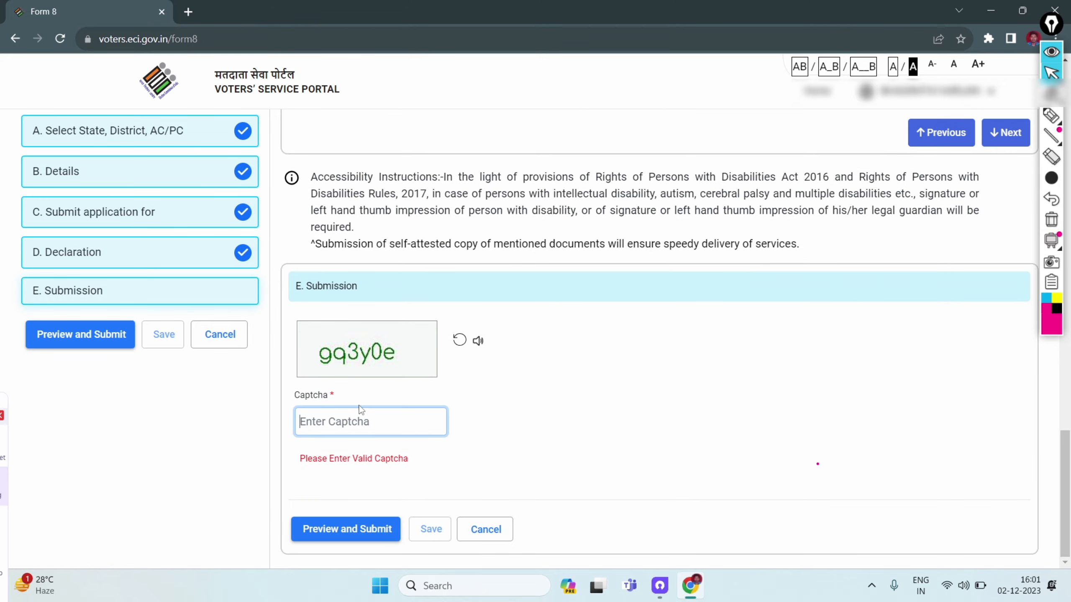
pyautogui.click(1052, 116)
pyautogui.click(996, 121)
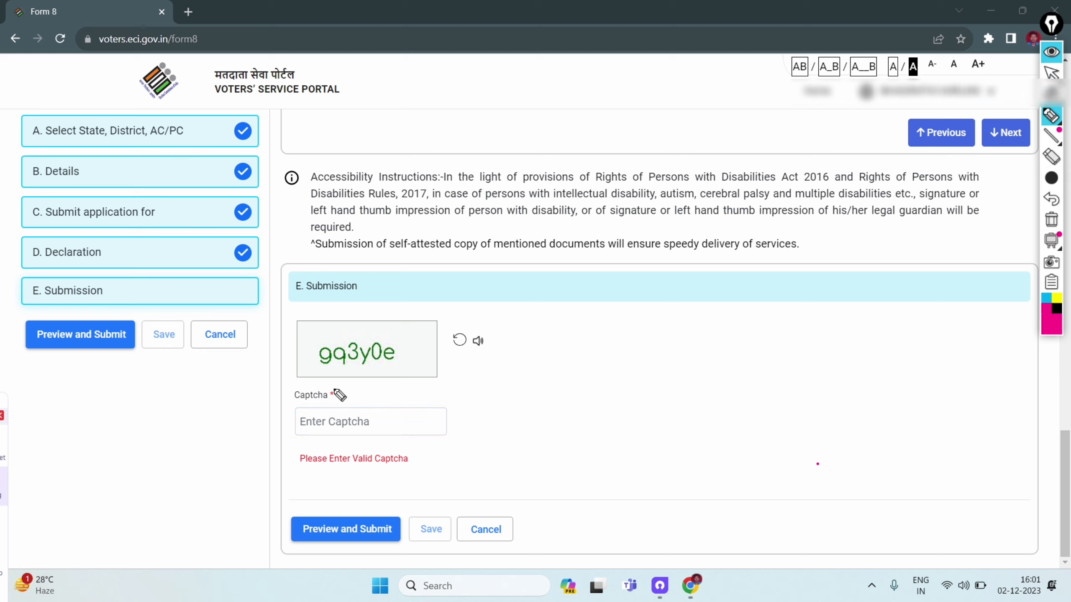
pyautogui.moveTo(331, 387); pyautogui.dragTo(424, 394)
pyautogui.moveTo(366, 431); pyautogui.dragTo(459, 434)
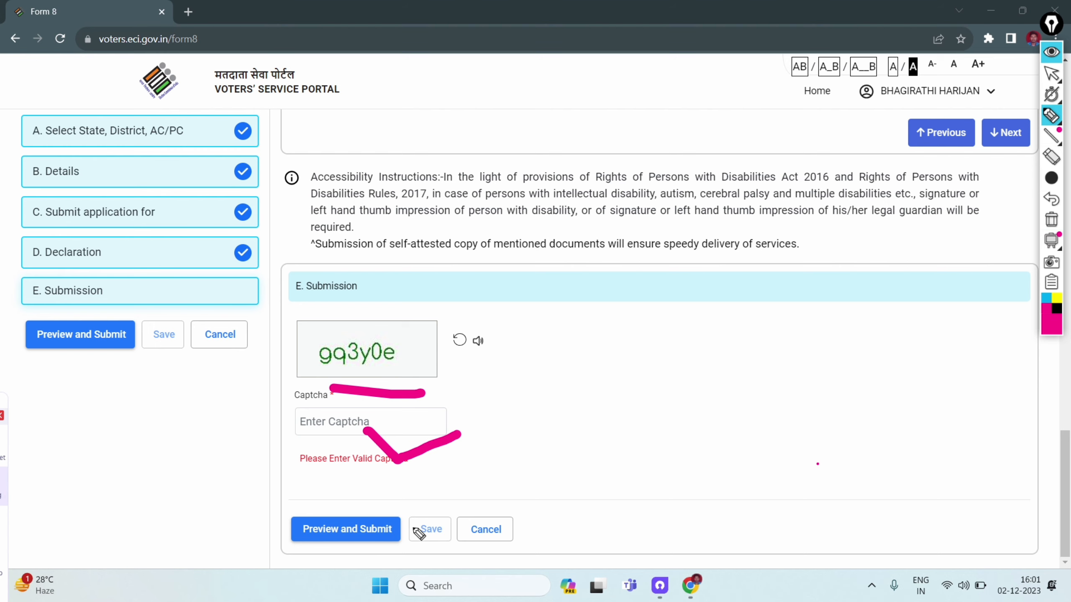
pyautogui.click(1052, 157)
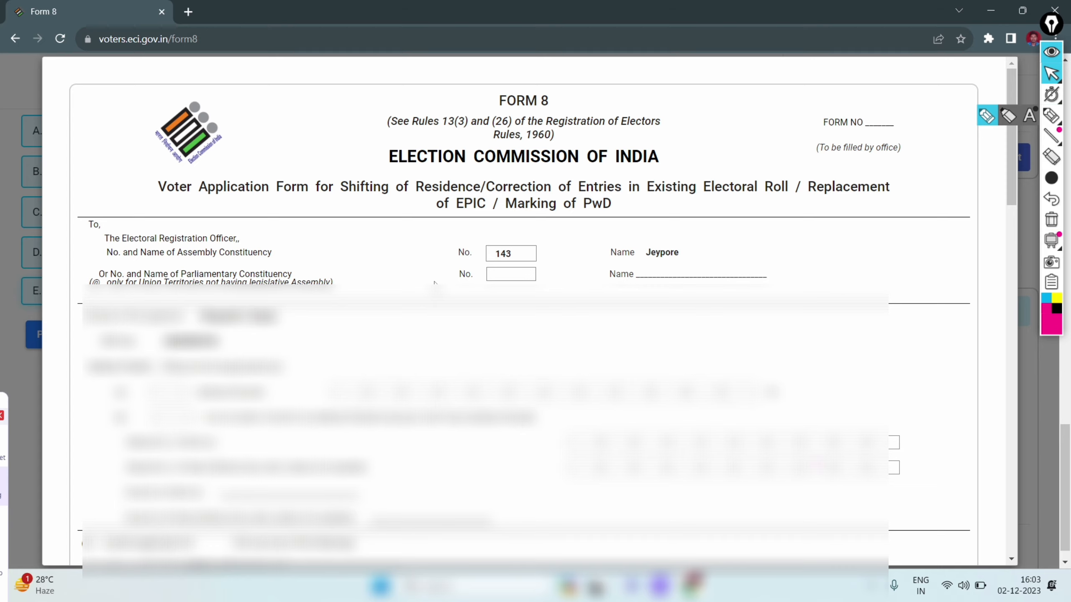
# Review the Form 8 preview down to its end, and mark Submit with a pen tick that is erased again
pyautogui.scroll(-20, 436, 282)
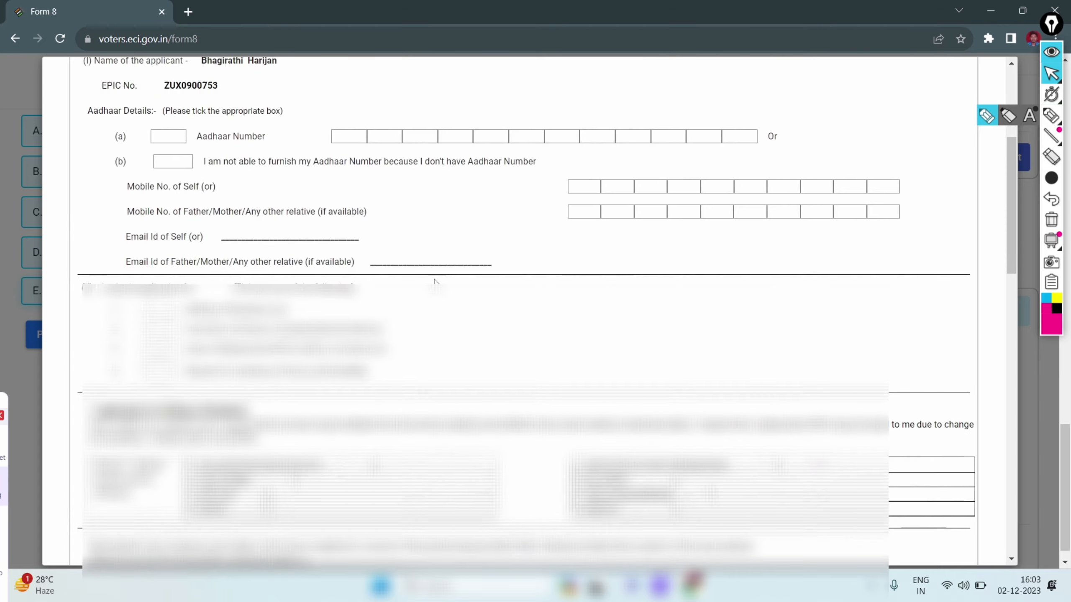
pyautogui.scroll(-5, 435, 282)
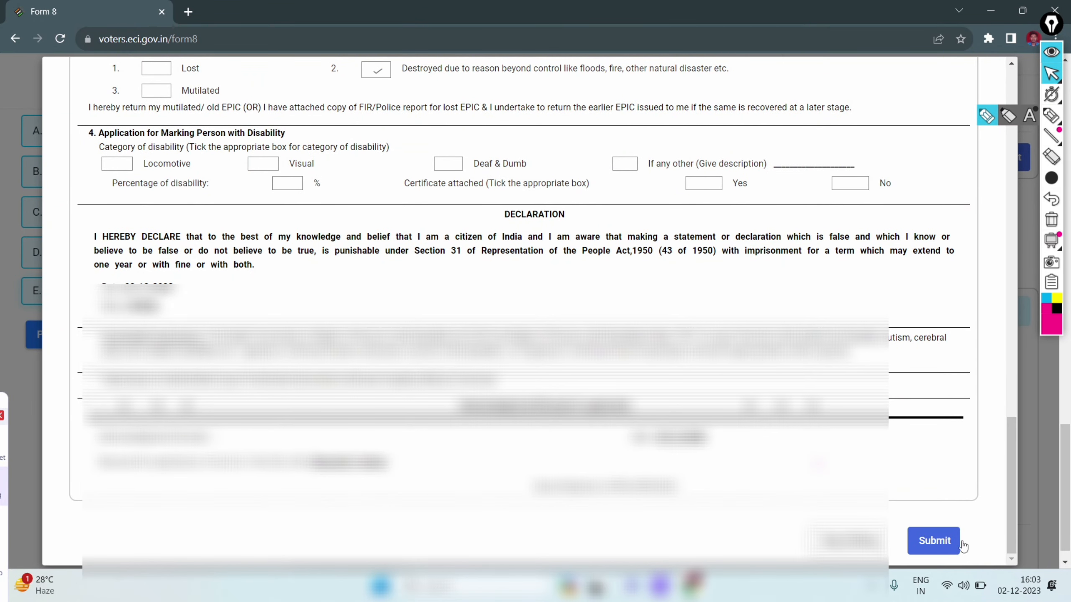
pyautogui.moveTo(1053, 138)
pyautogui.click(1052, 115)
pyautogui.moveTo(917, 502); pyautogui.dragTo(949, 493)
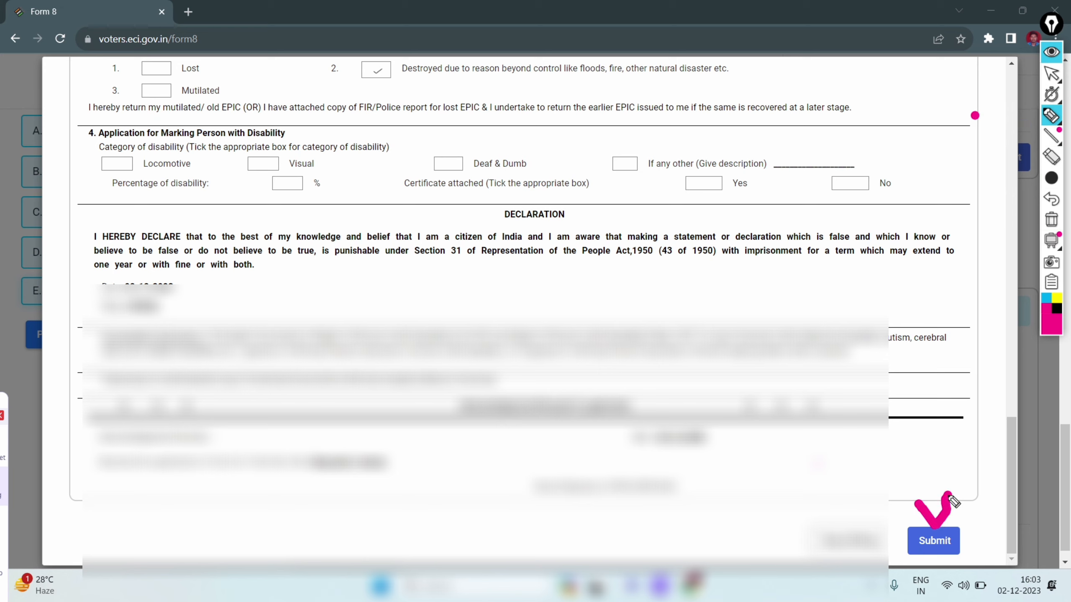
pyautogui.click(1052, 157)
pyautogui.click(931, 511)
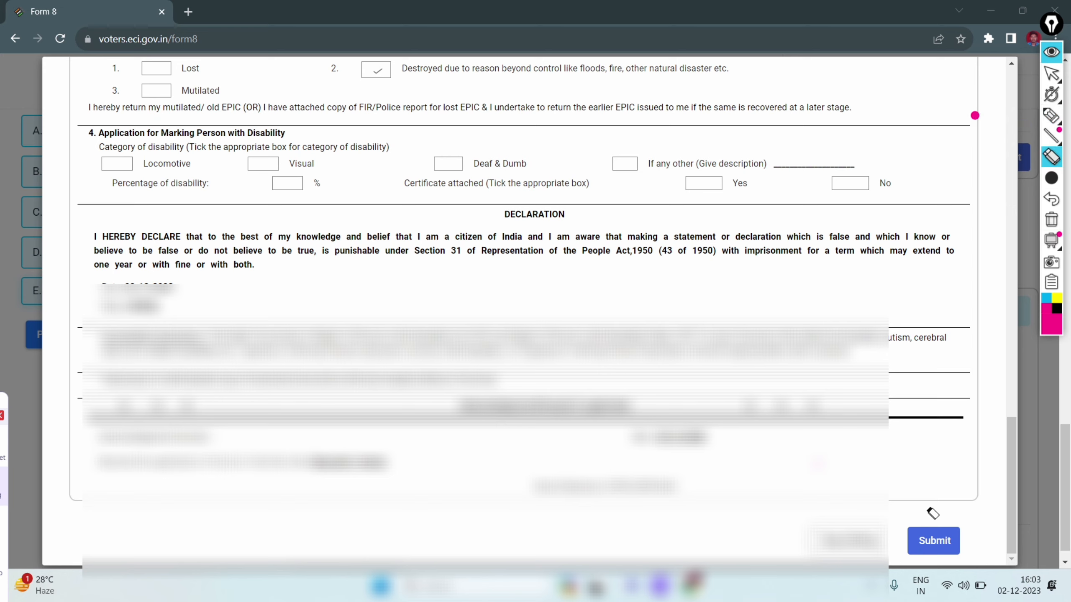
# Return to the normal pointer, submit the previewed Form 8 and confirm the submission
pyautogui.click(1051, 74)
pyautogui.click(930, 544)
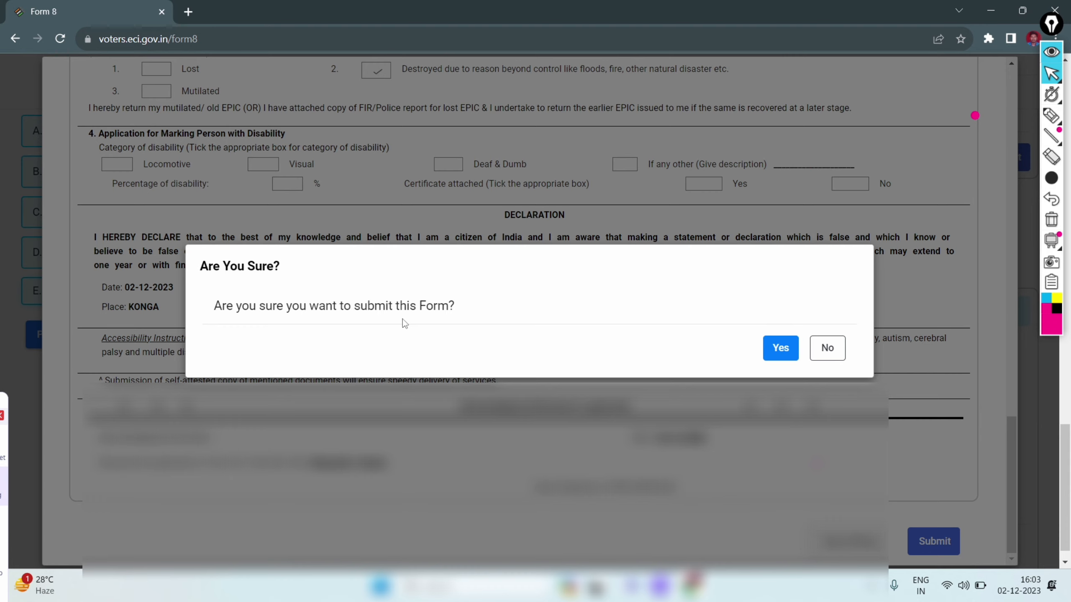
pyautogui.click(780, 348)
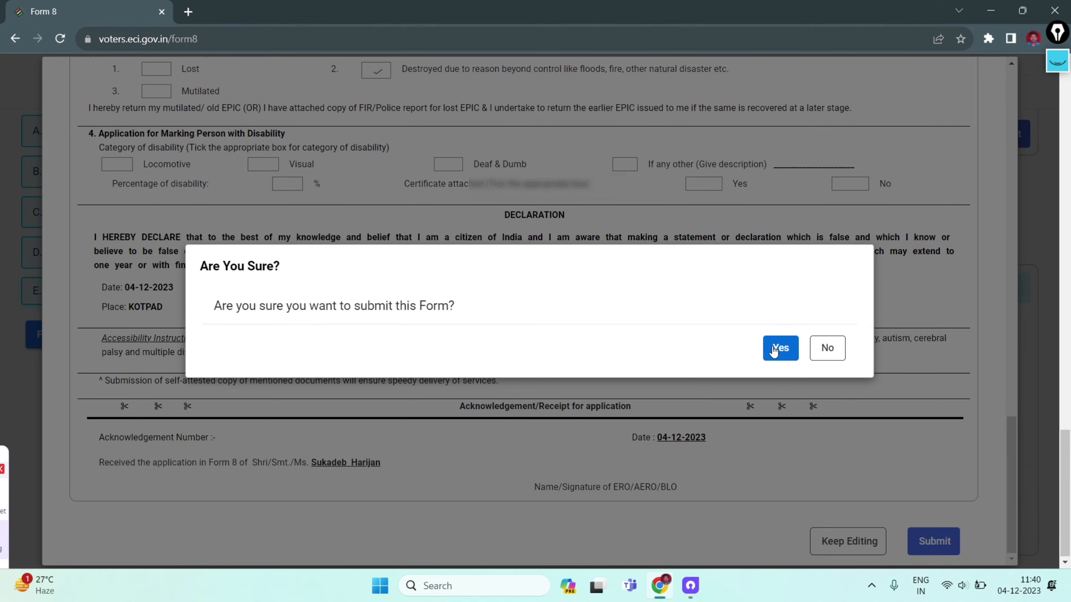
pyautogui.click(774, 351)
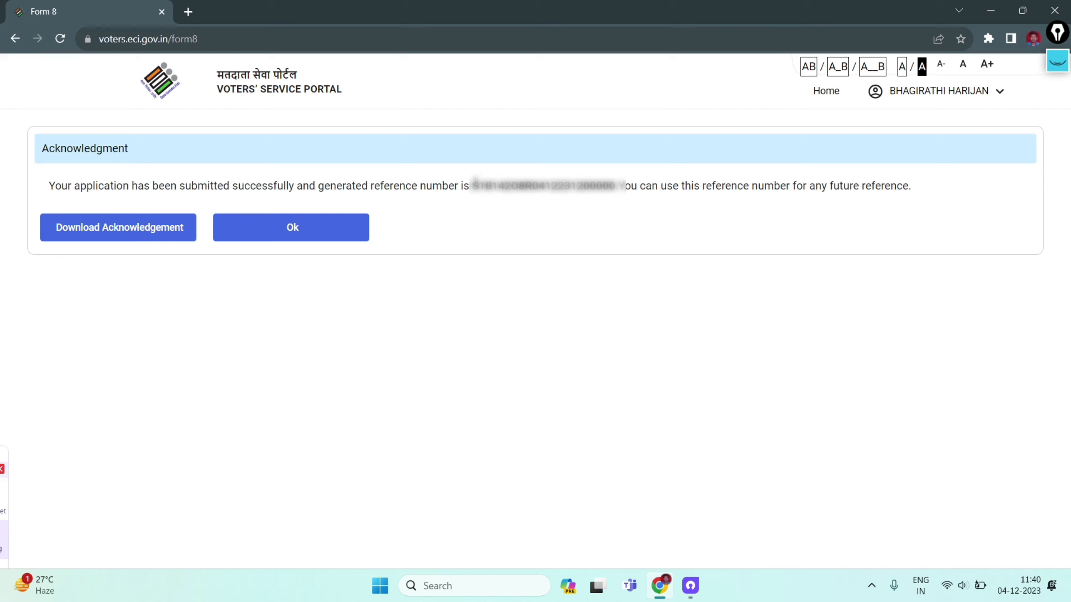
# Copy the application's generated reference number and download the acknowledgement
pyautogui.moveTo(471, 186); pyautogui.dragTo(616, 186)
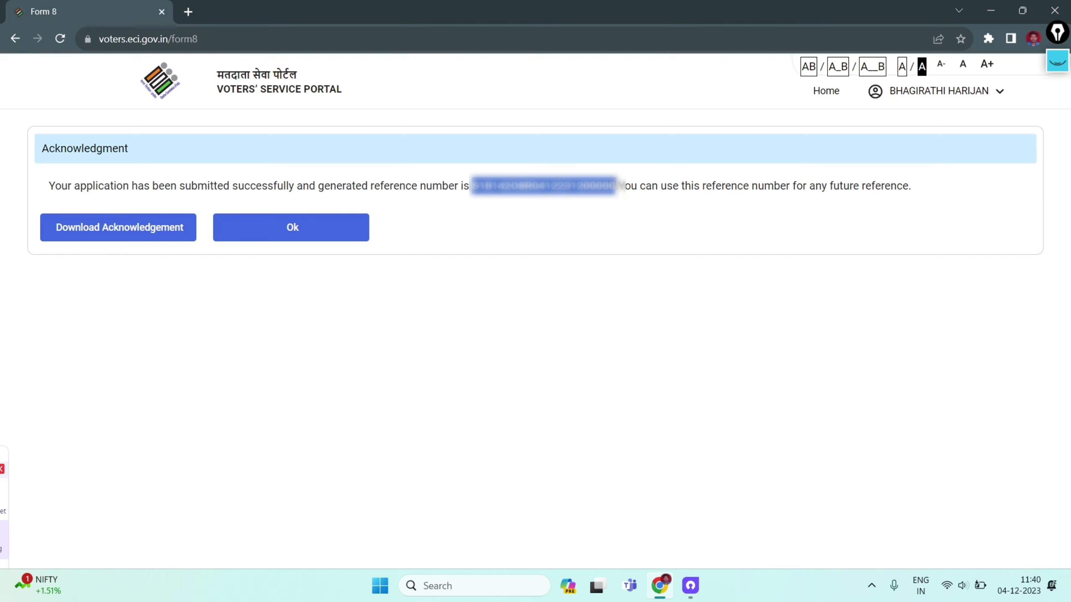
pyautogui.rightClick(557, 190)
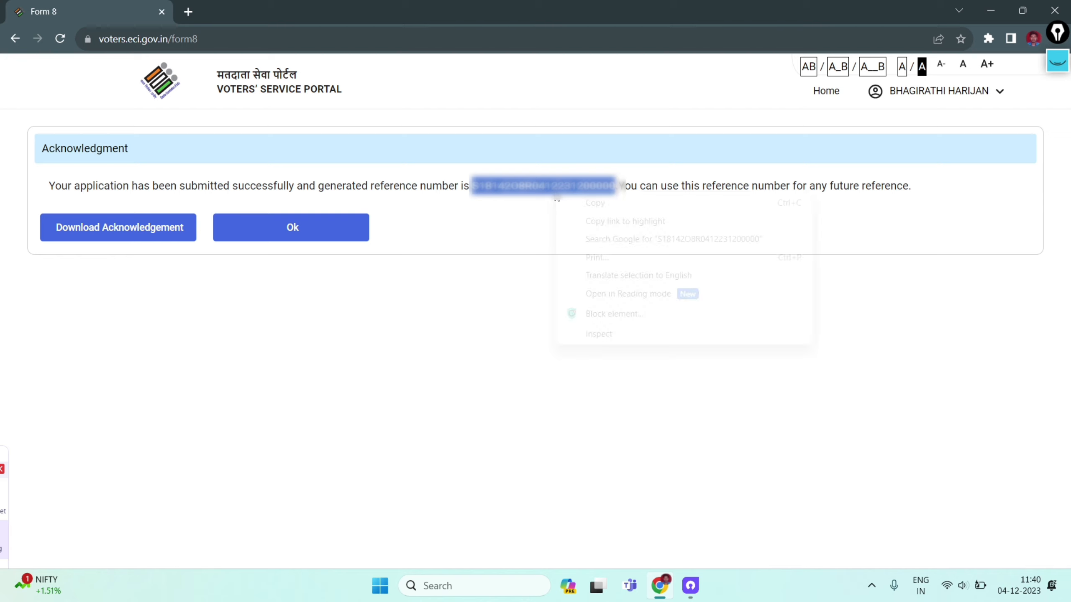
pyautogui.click(592, 205)
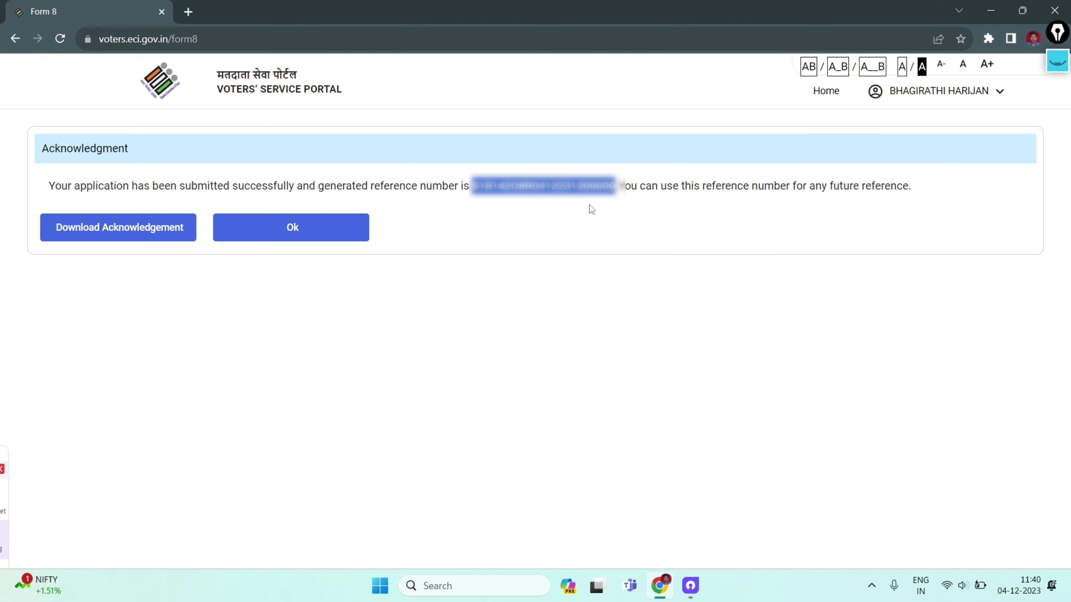
pyautogui.click(142, 240)
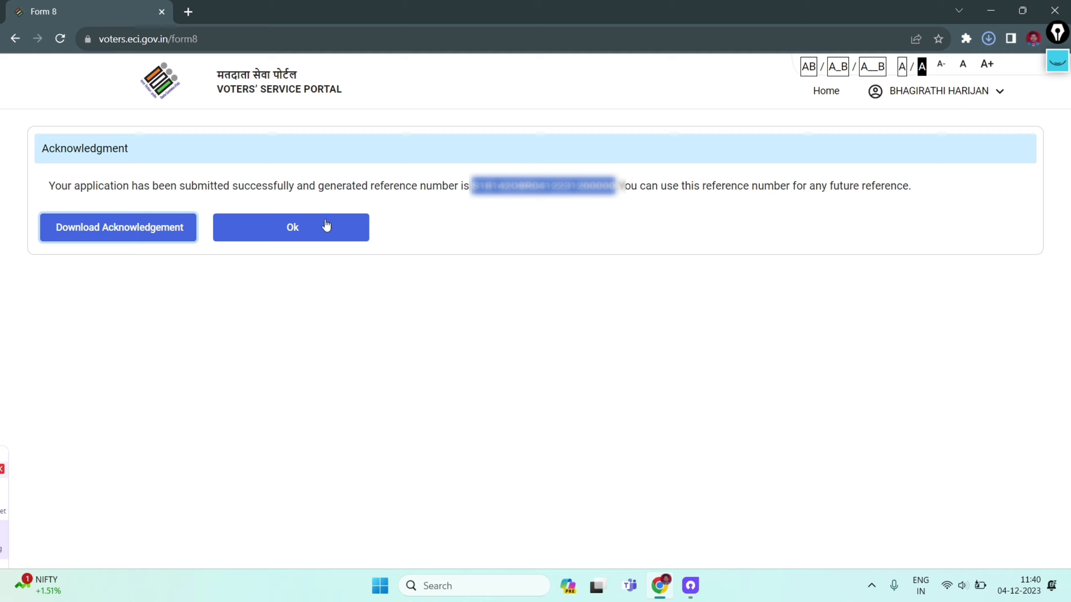
# Open the downloaded Form 8 acknowledgement PDF, review both pages to the end, and close it
pyautogui.click(989, 39)
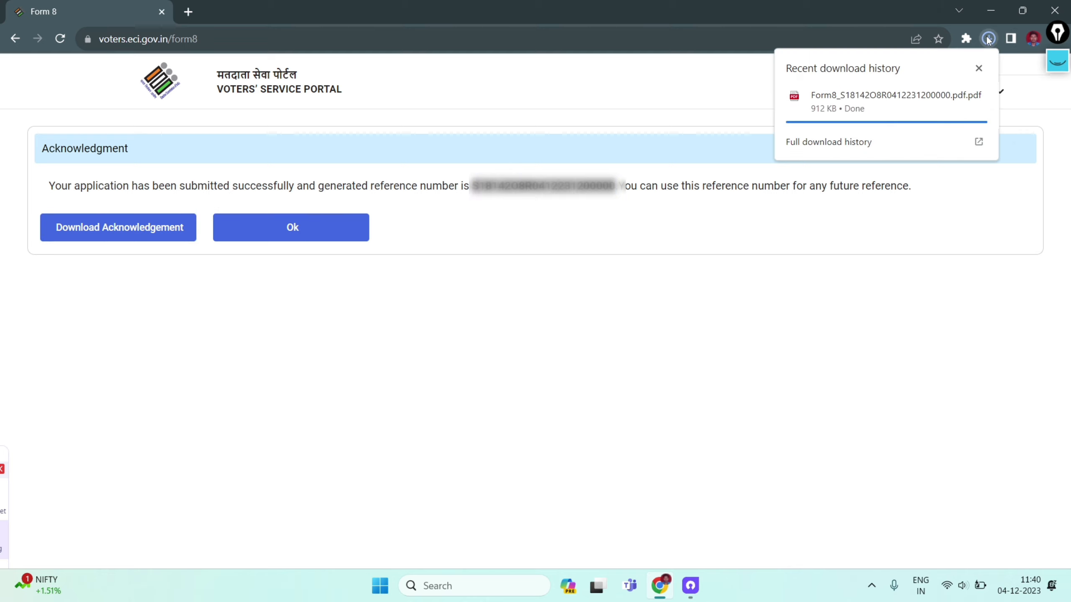
pyautogui.click(889, 101)
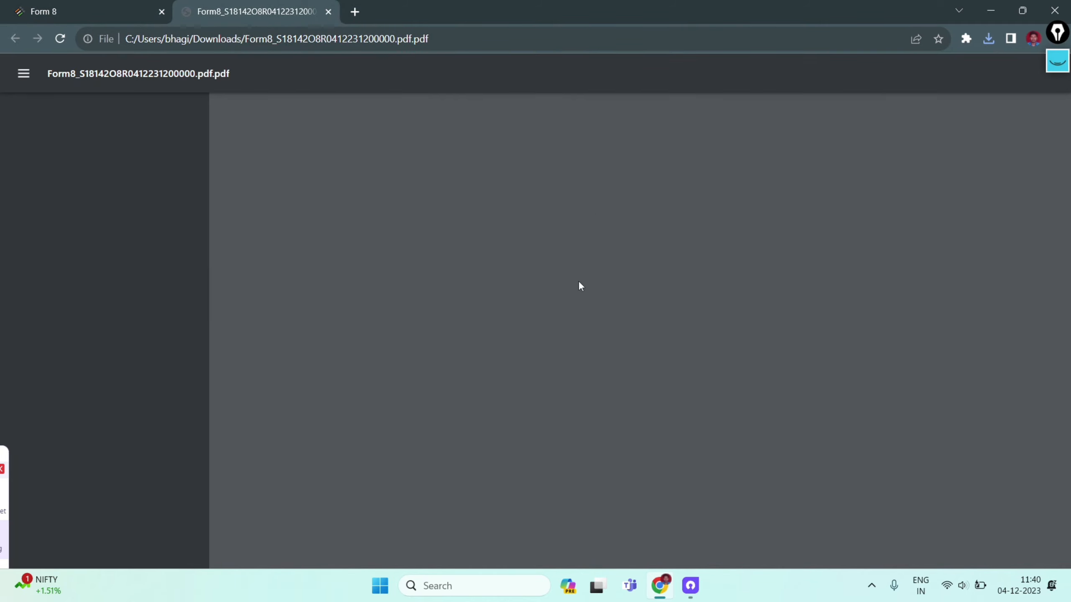
pyautogui.scroll(-15, 579, 286)
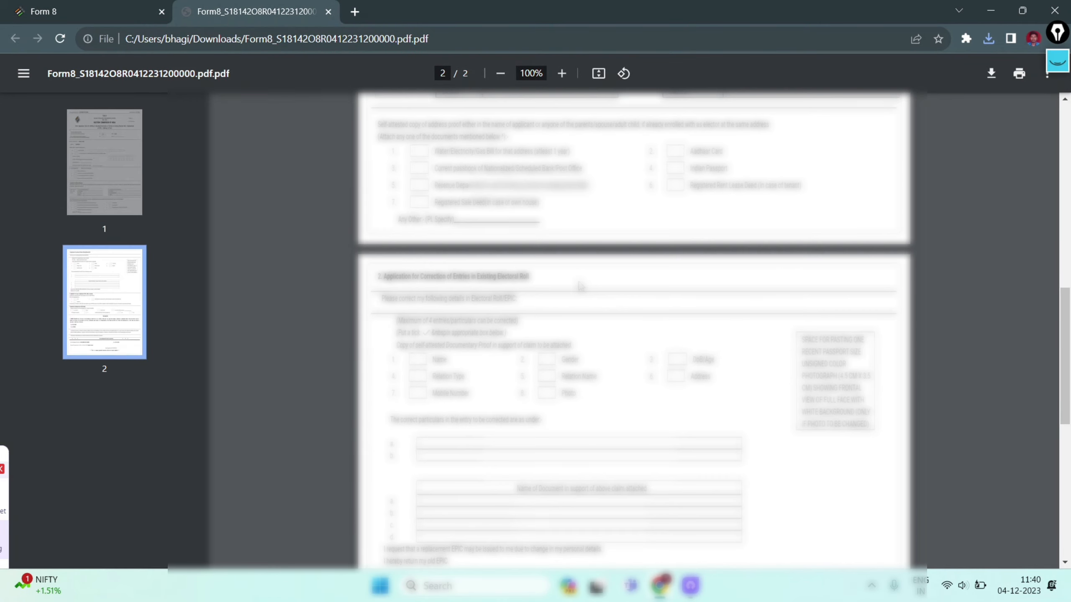
pyautogui.scroll(-6, 579, 287)
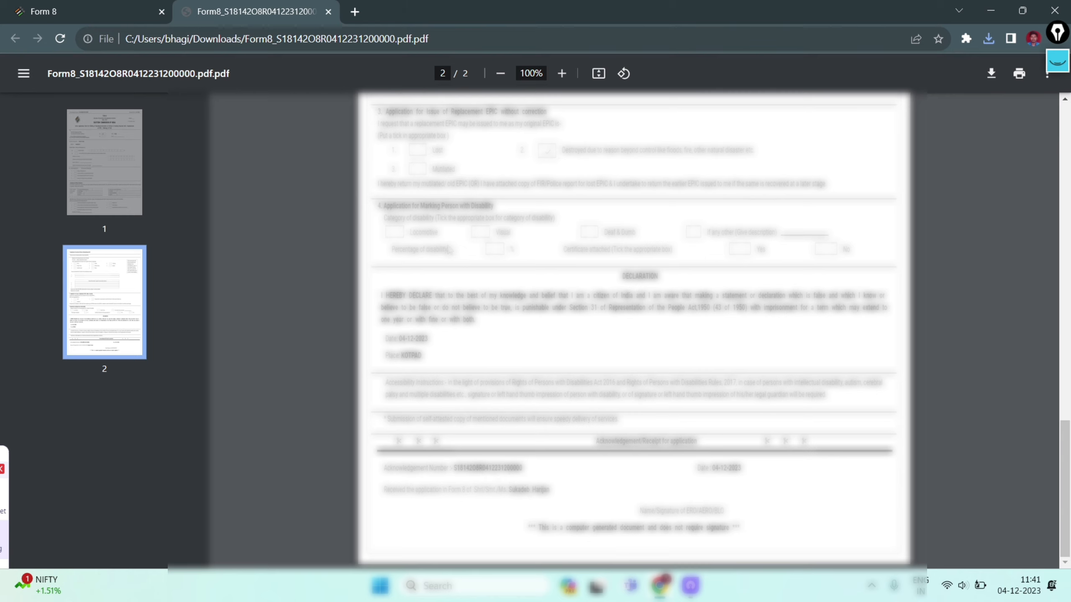
pyautogui.click(328, 11)
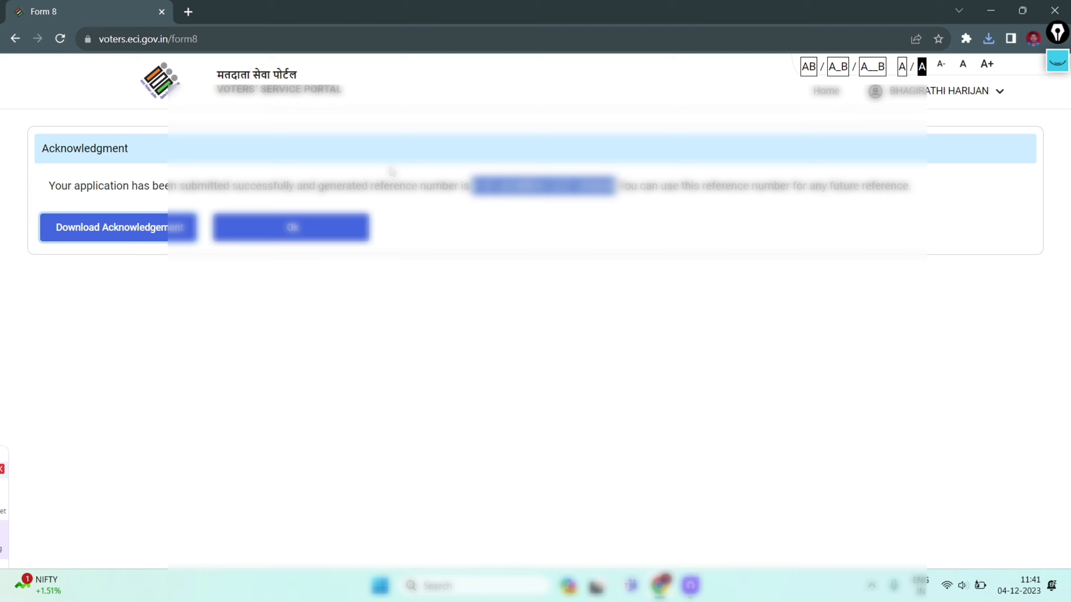
# Leave the acknowledgement page, open Track Application Status from the home page, and paste the copied reference number
pyautogui.click(315, 237)
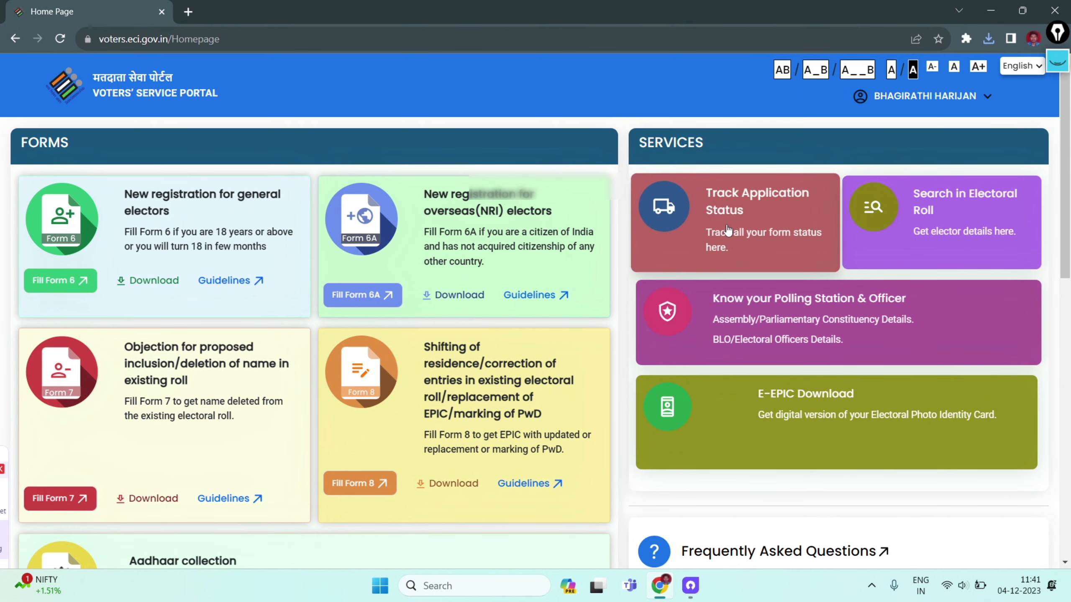
pyautogui.click(727, 230)
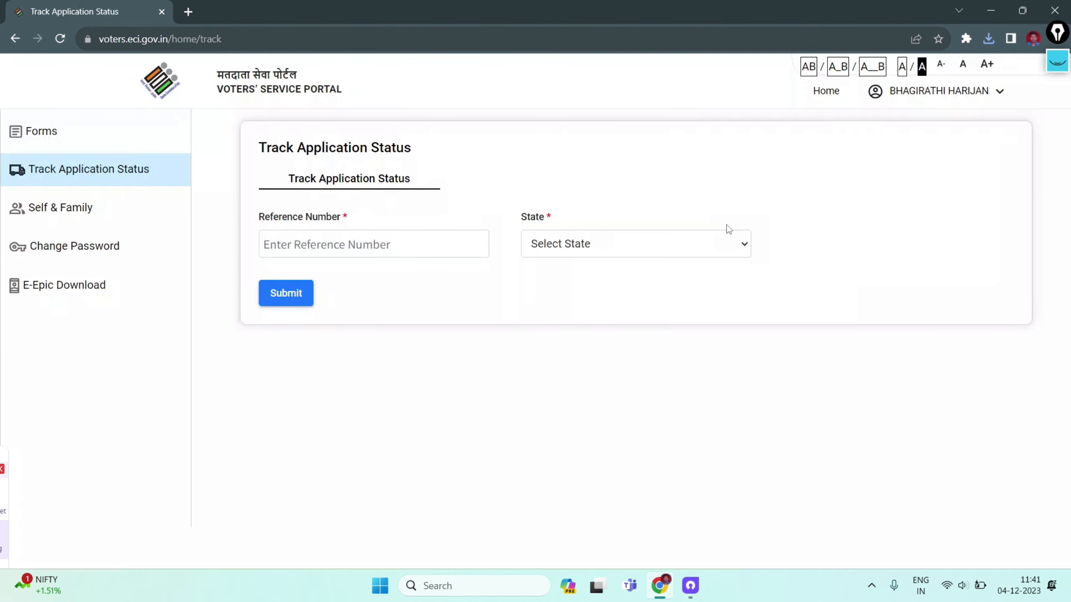
pyautogui.click(349, 248)
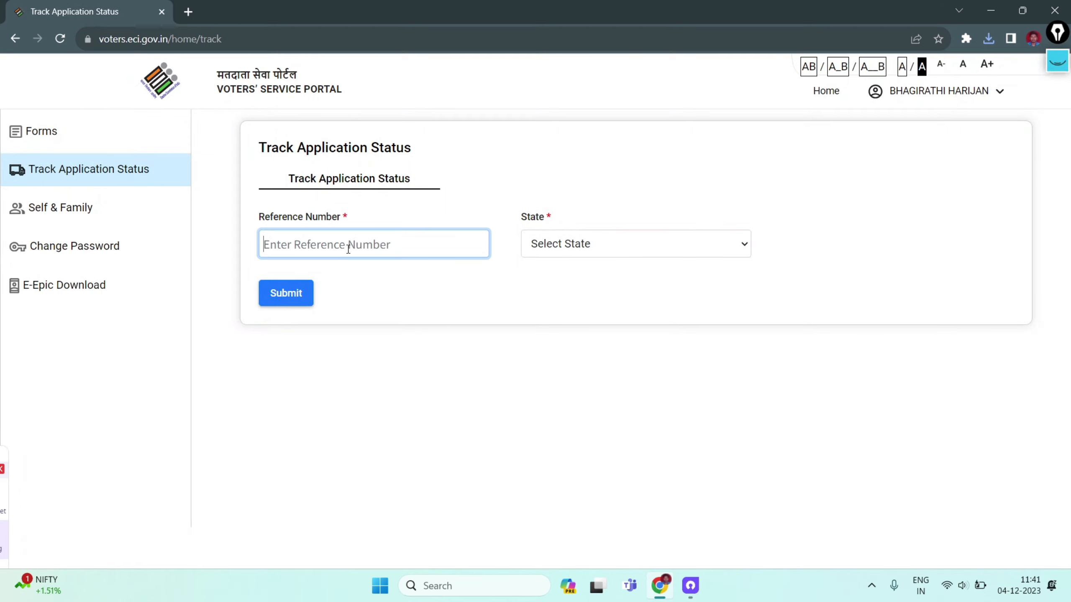
pyautogui.rightClick(348, 249)
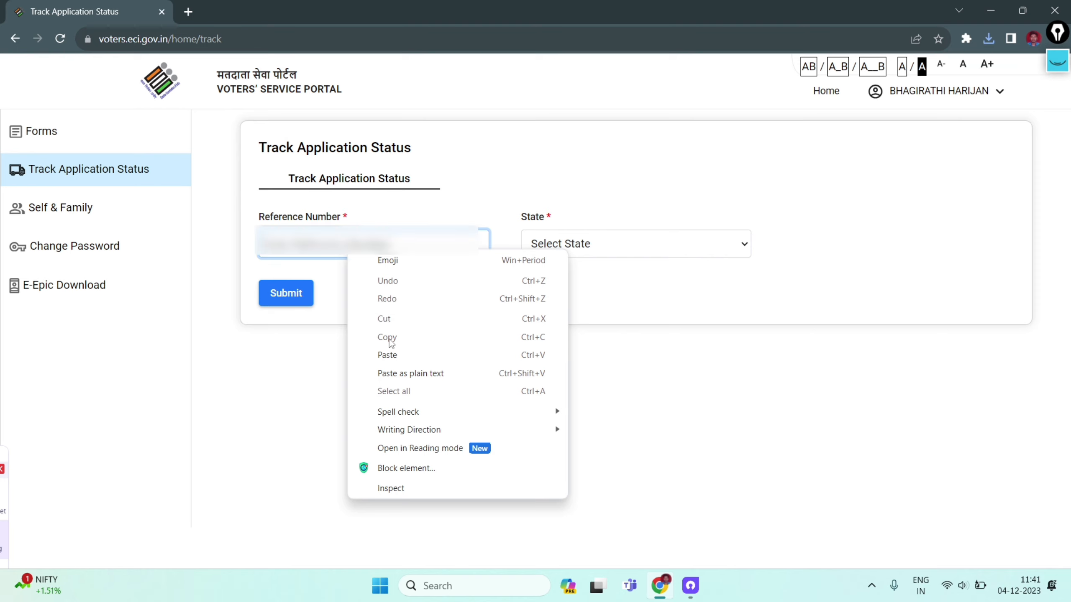
pyautogui.click(388, 355)
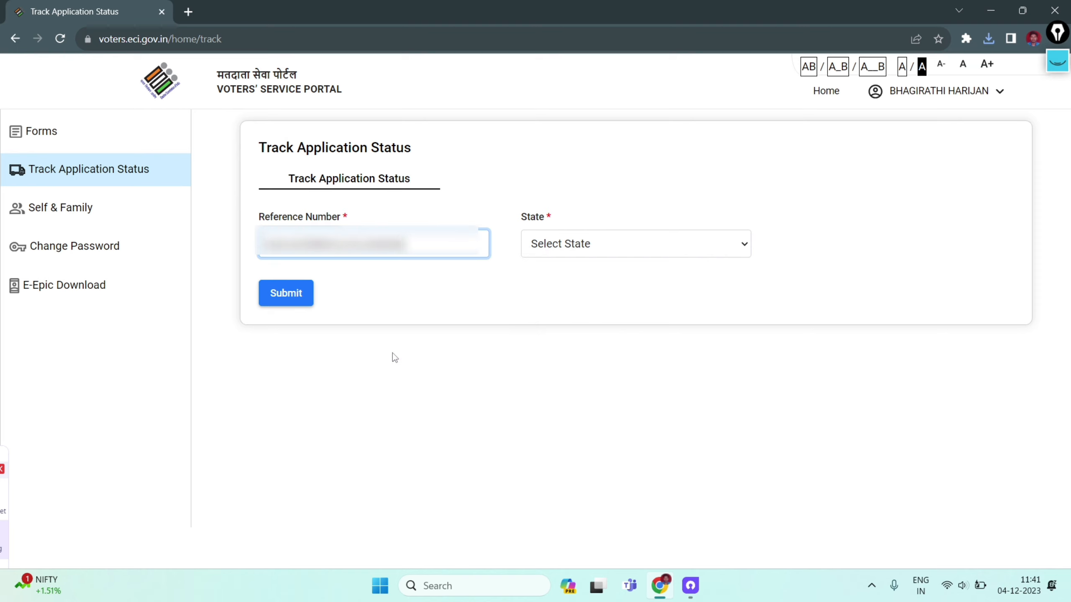
# Look up the application's status with the state set to Odisha, and expand the progress details of the resulting entry
pyautogui.click(576, 248)
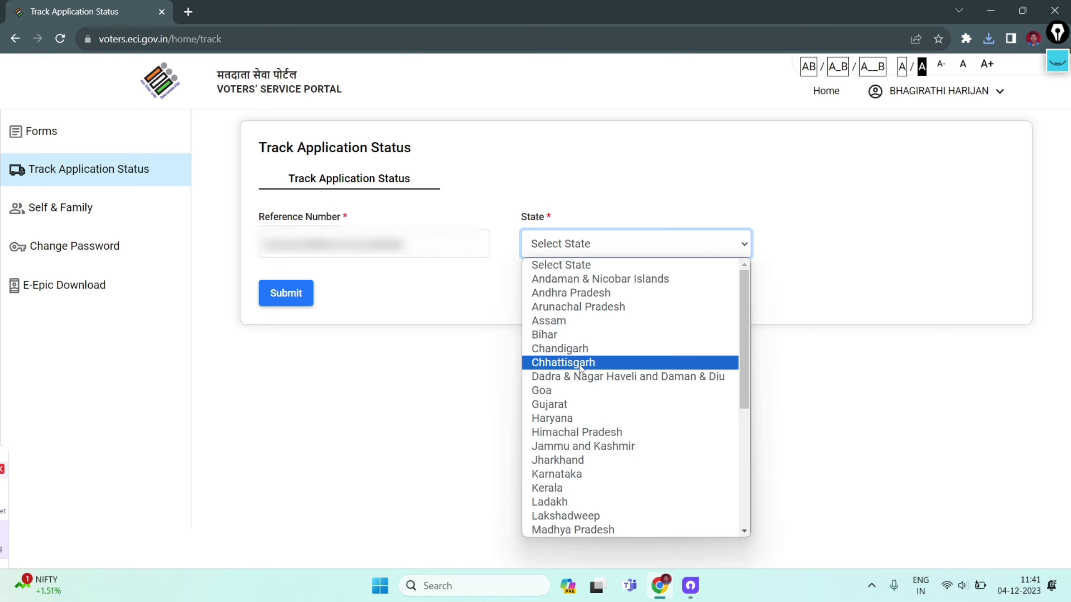
pyautogui.scroll(-4, 580, 366)
pyautogui.scroll(-1, 581, 368)
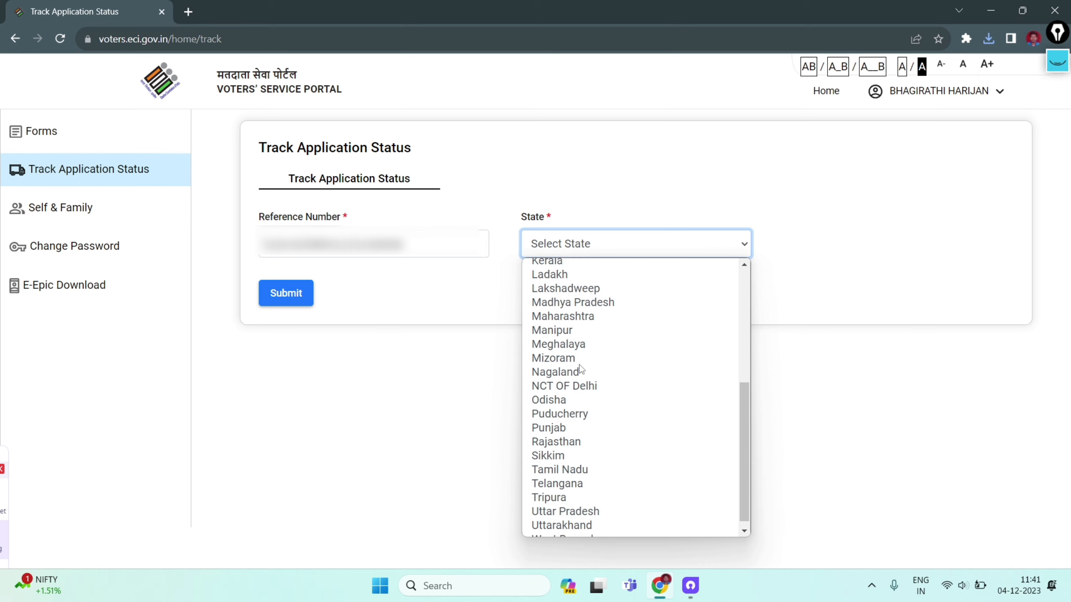
pyautogui.click(572, 401)
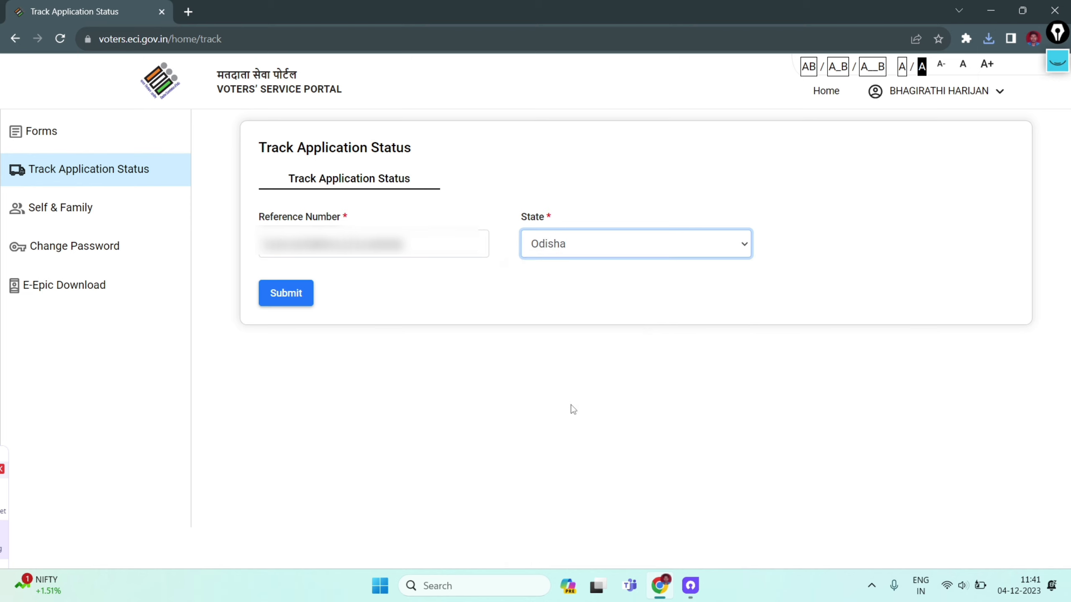
pyautogui.click(295, 298)
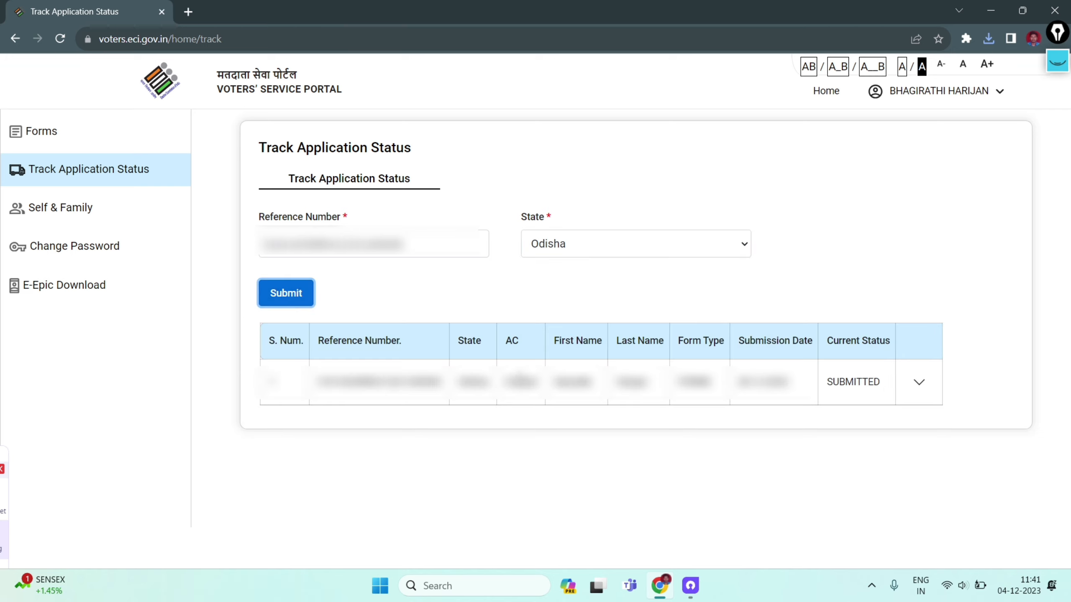
pyautogui.click(928, 387)
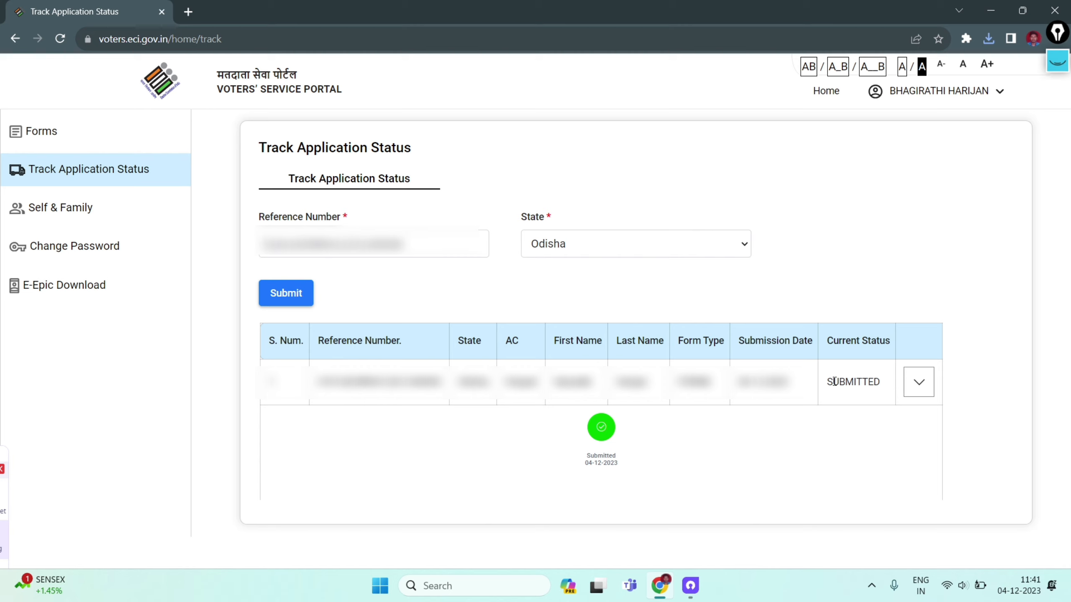
pyautogui.moveTo(830, 381)
pyautogui.mouseDown()
pyautogui.moveTo(871, 385)
pyautogui.moveTo(829, 384)
pyautogui.mouseUp()
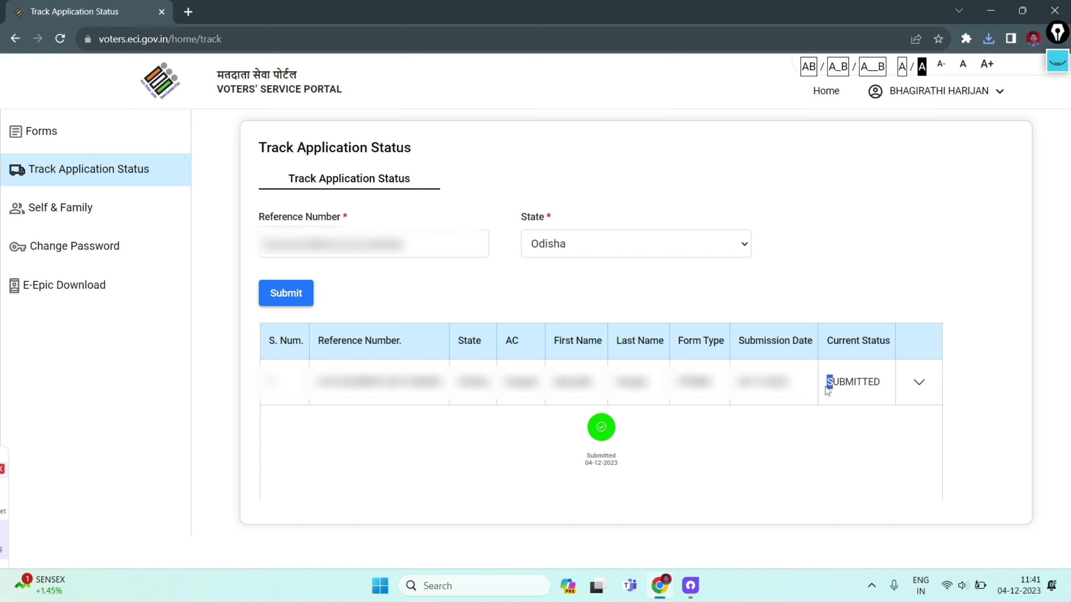